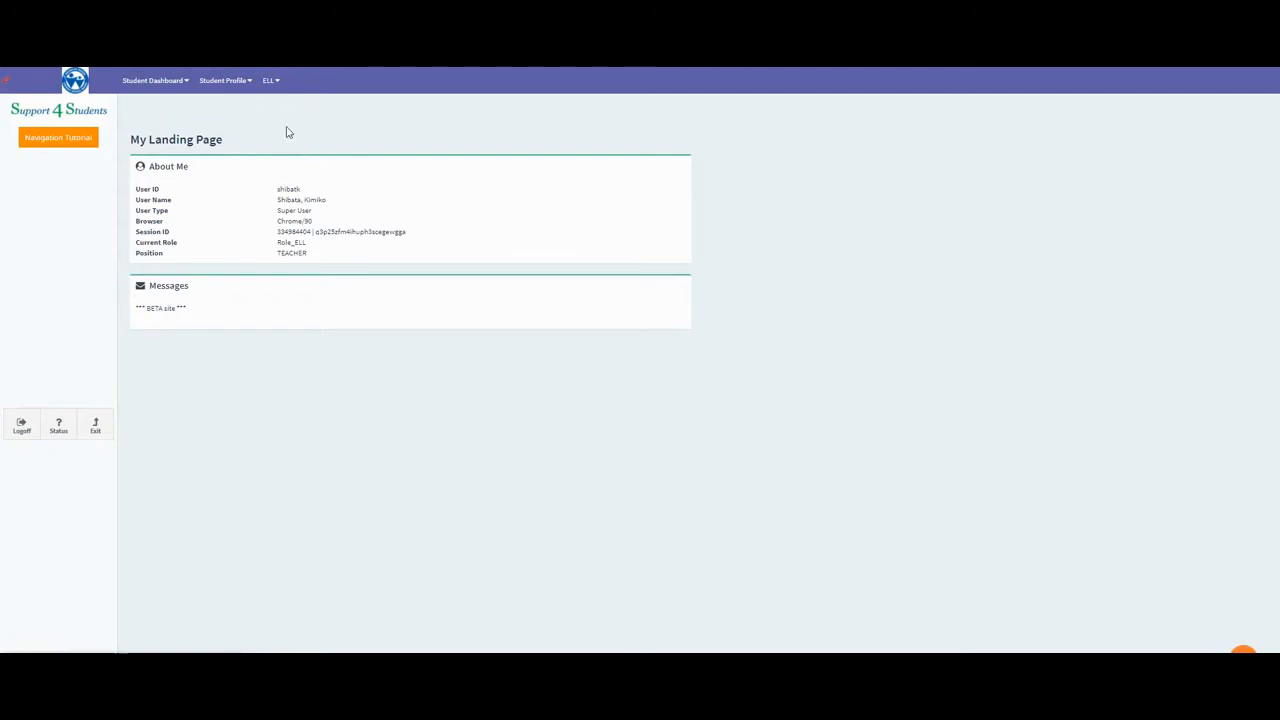
Find the ELL students registered at Test Elementary School, keeping the remaining search filters at their defaults.
left_click(268, 80)
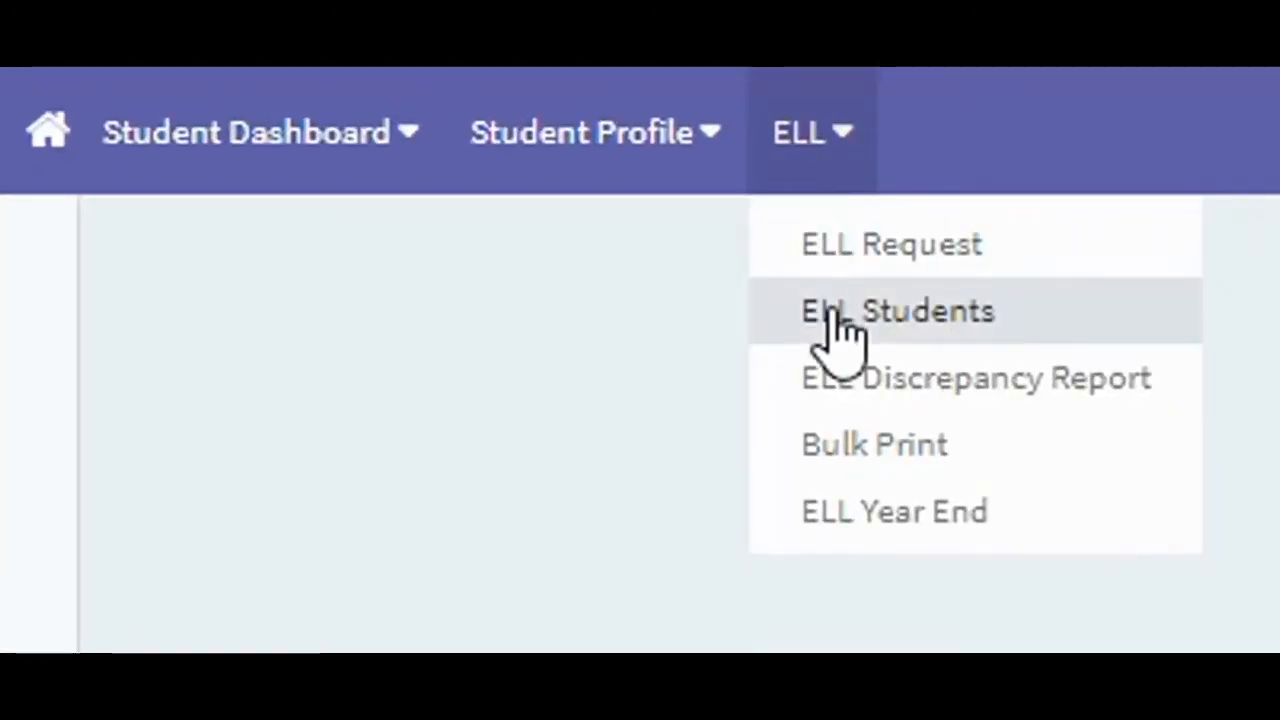
left_click(933, 312)
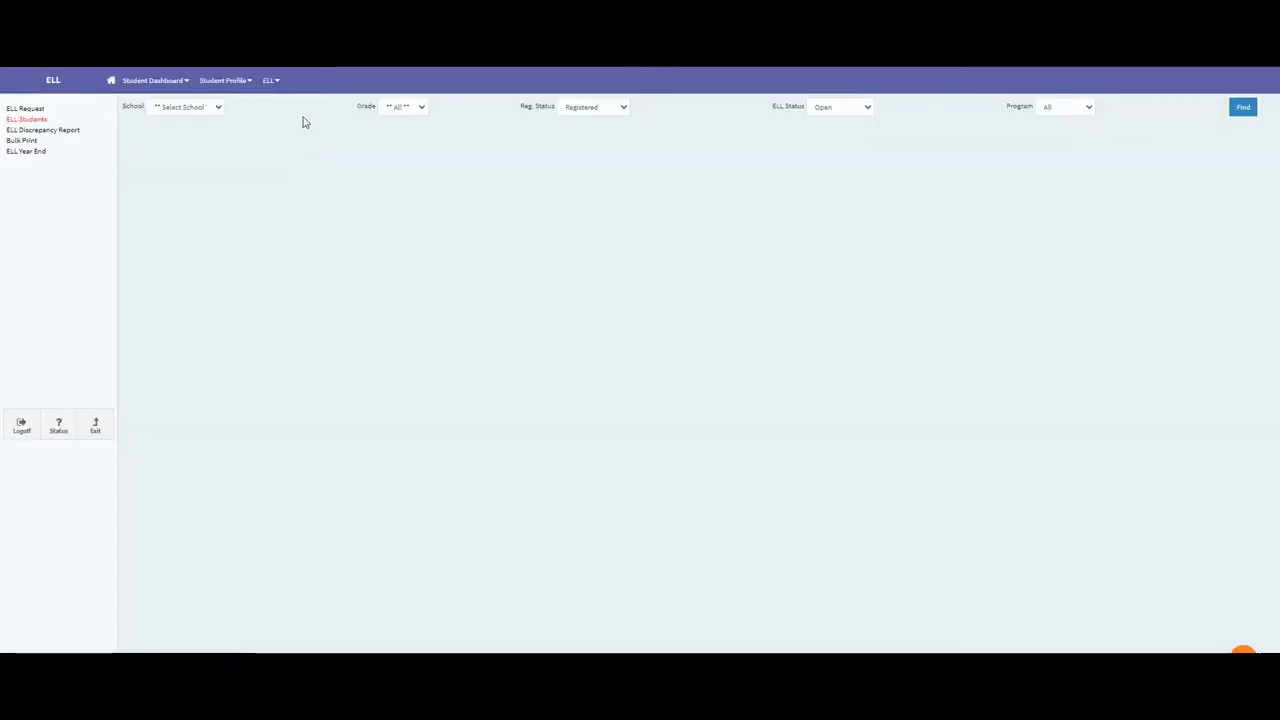
left_click(203, 110)
scroll(208, 210, "down", 5)
scroll(208, 210, "down", 15)
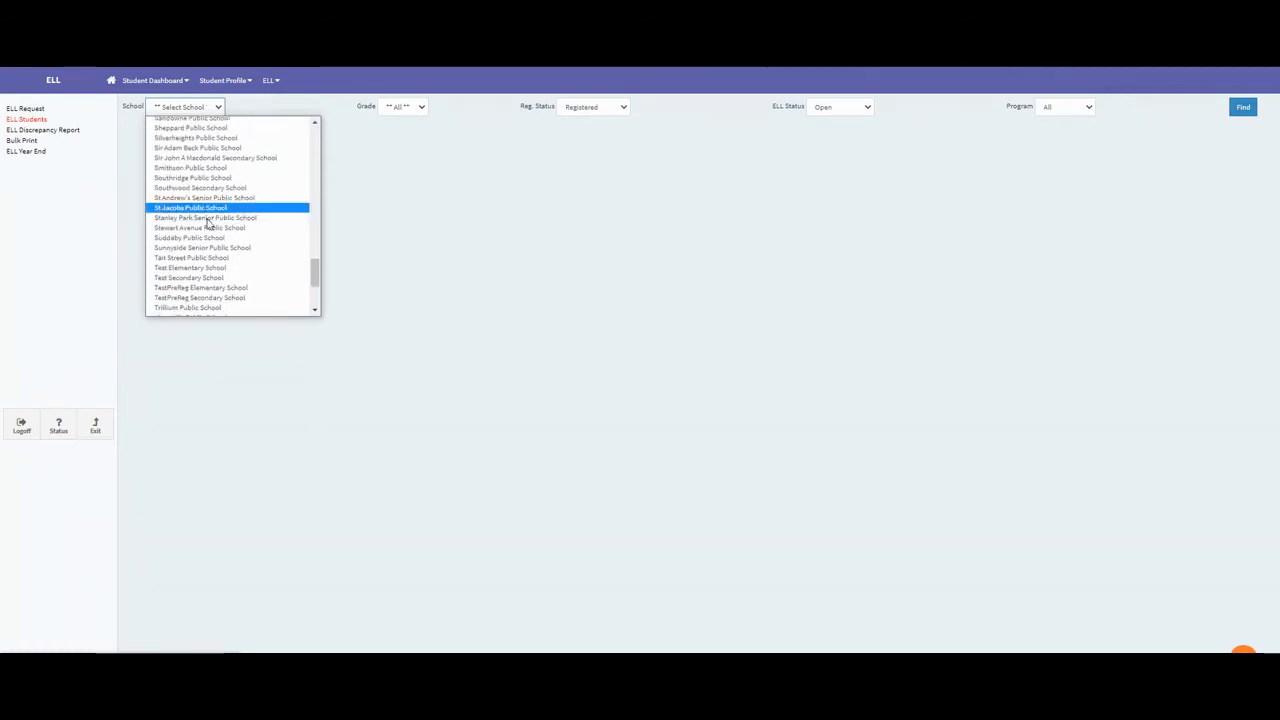
left_click(212, 268)
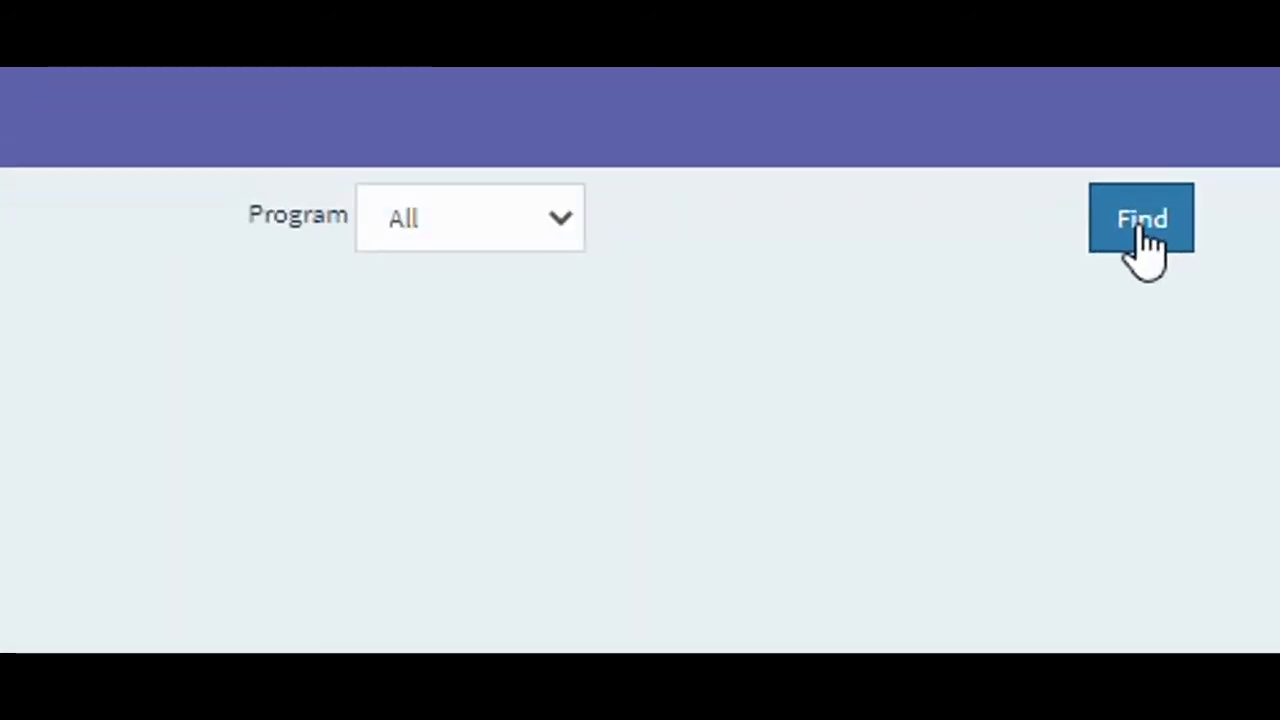
left_click(1140, 228)
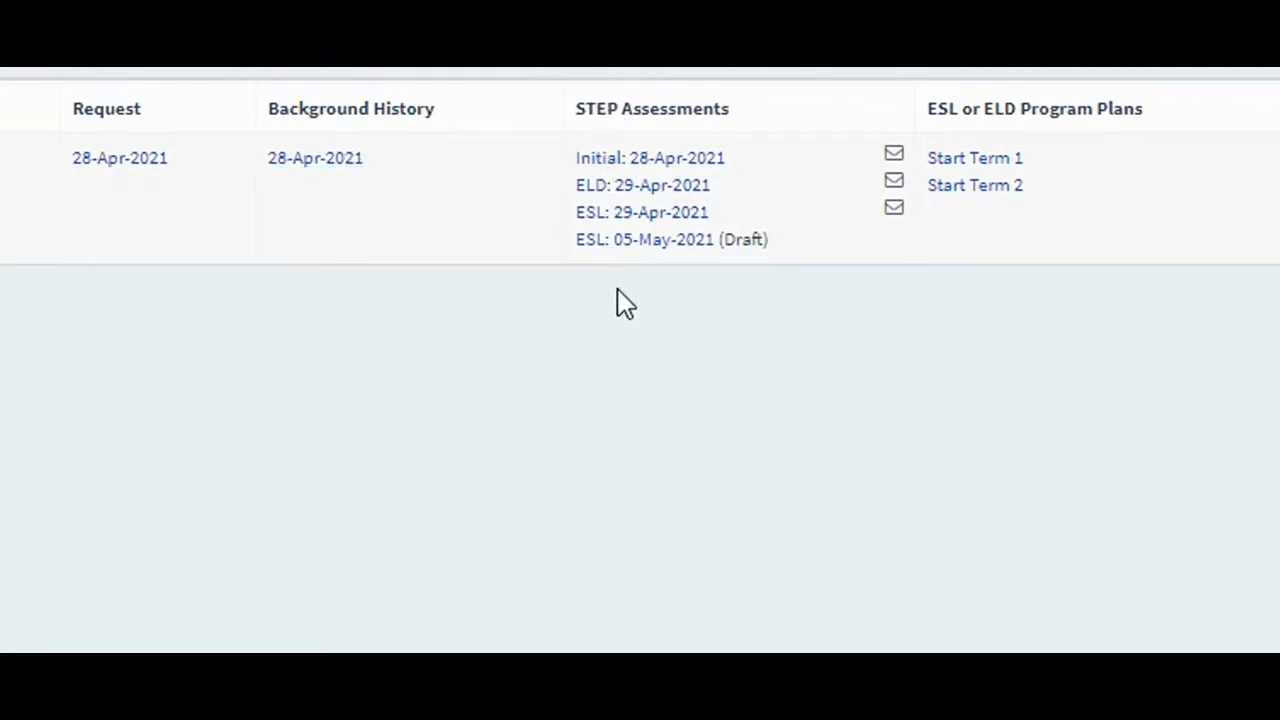
Open the student's Start Term 1 ESL program plan and review its introductory guidelines.
left_click(1000, 160)
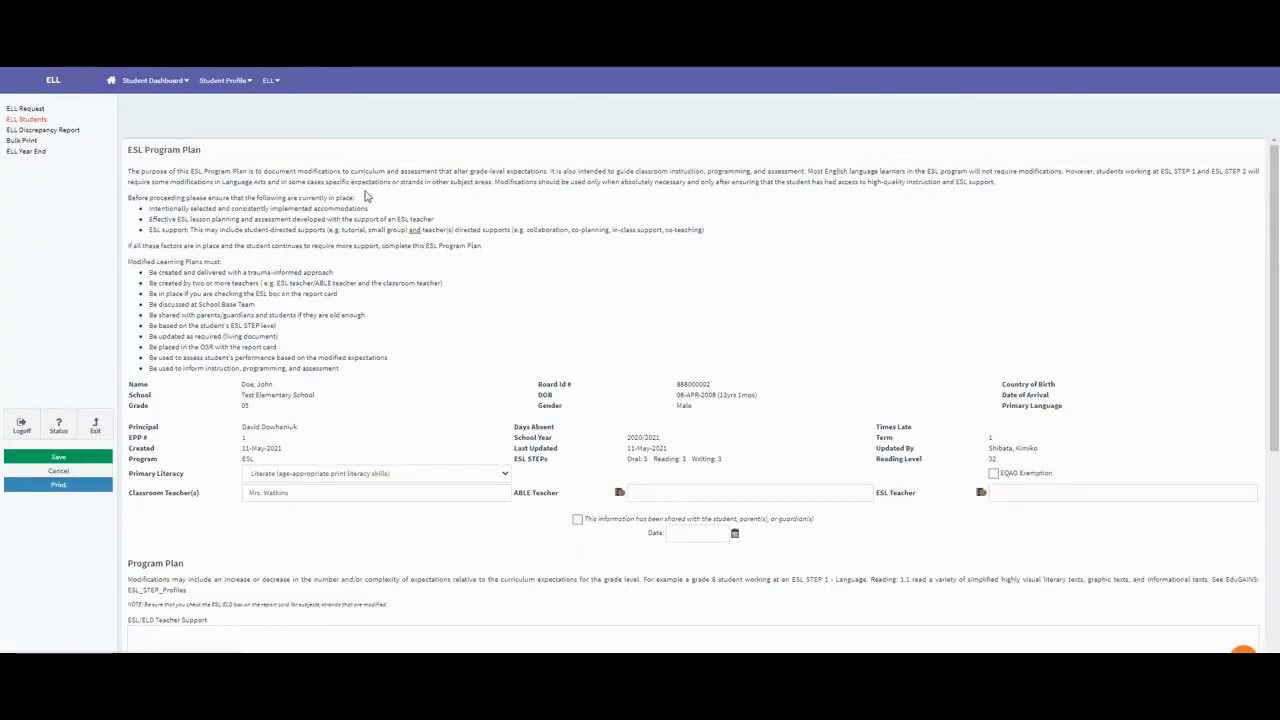
scroll(366, 193, "down", 3)
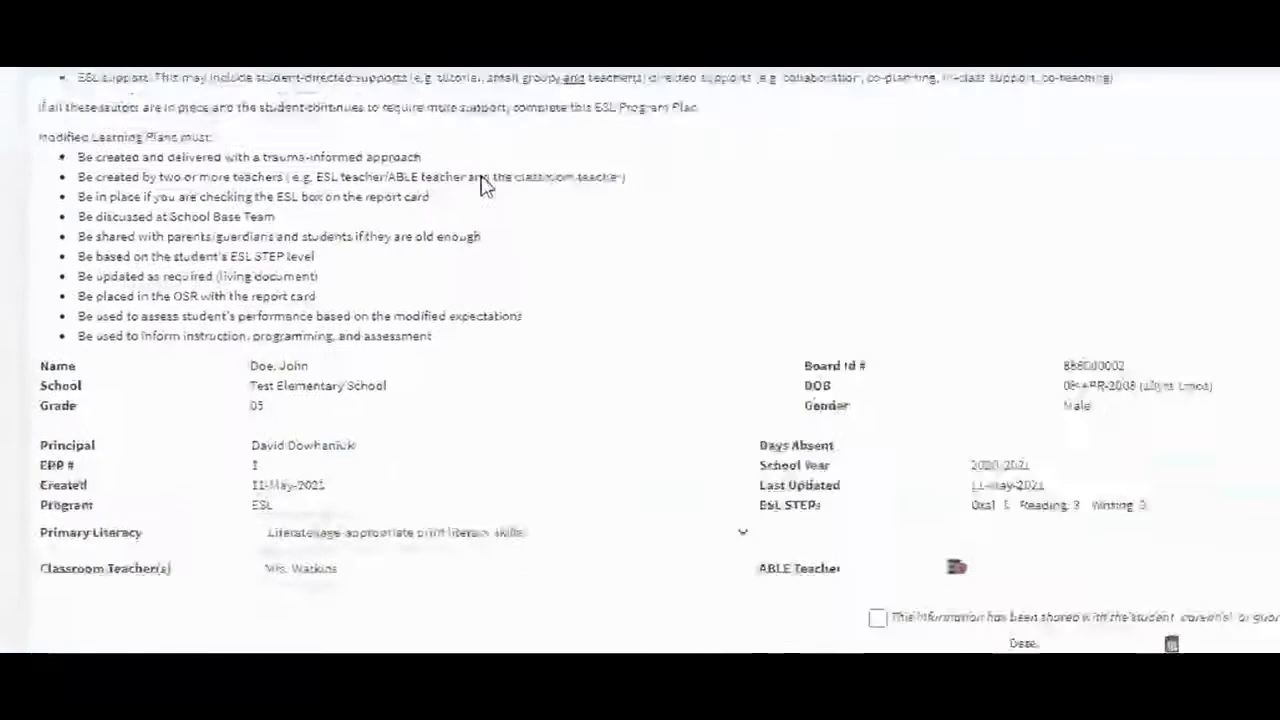
scroll(366, 193, "up", 3)
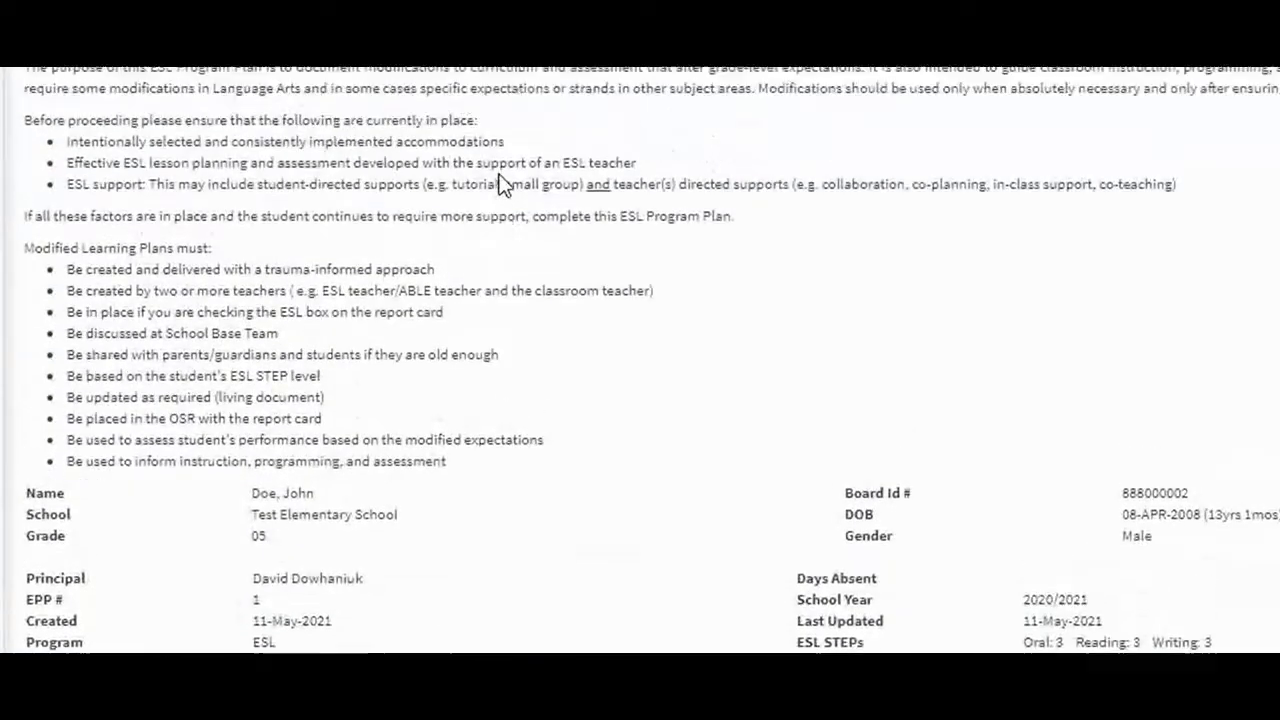
scroll(503, 185, "up", 1)
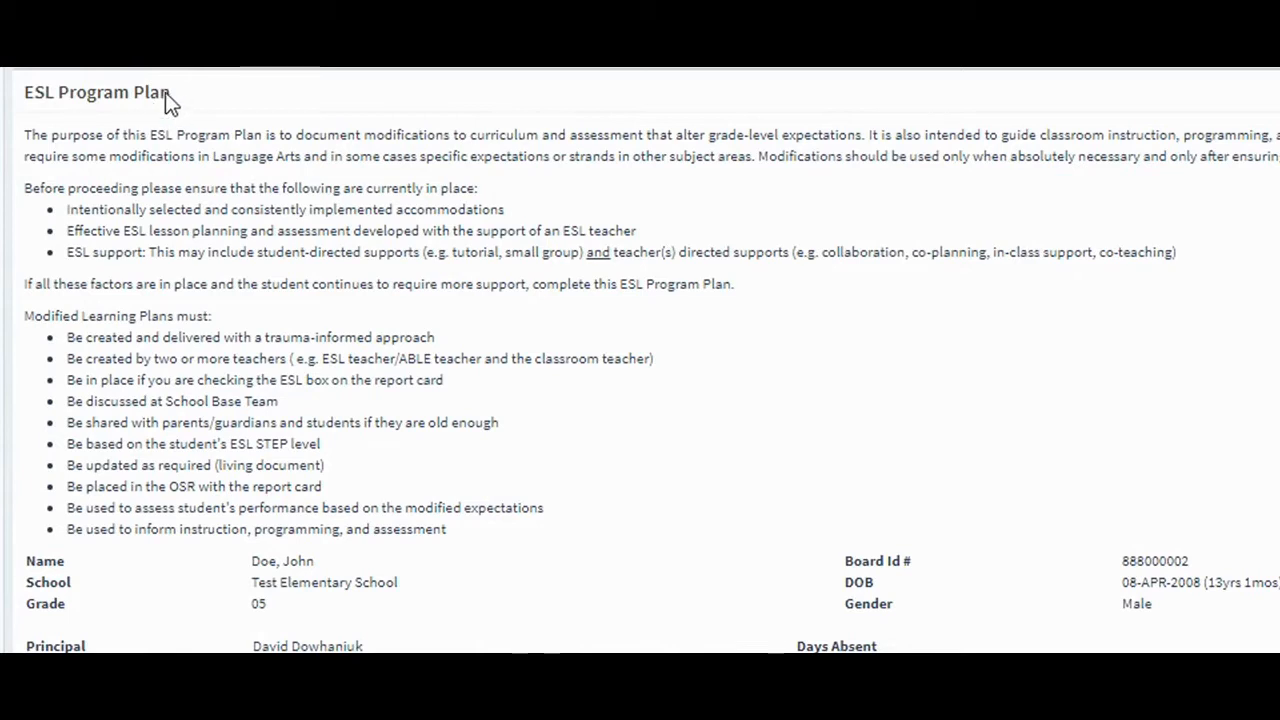
Choose Literate (age-appropriate print literacy skills) as the student's Primary Literacy level.
scroll(578, 572, "down", 3)
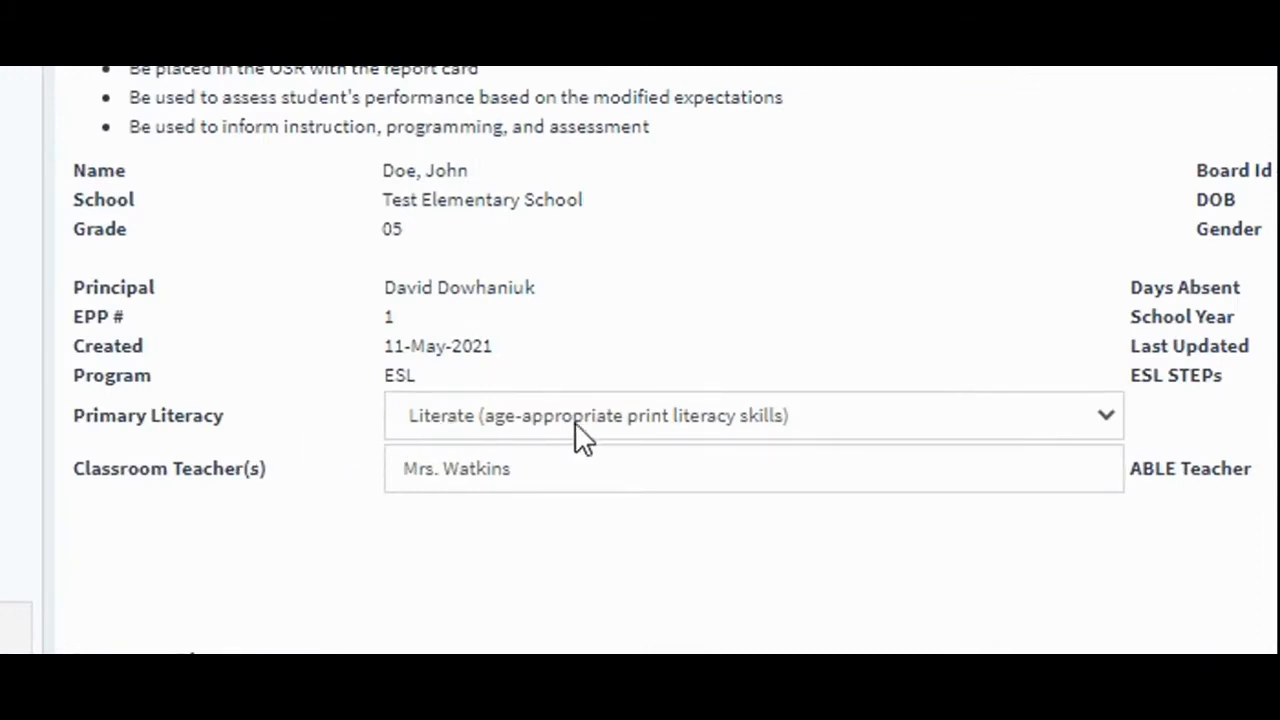
left_click(1104, 420)
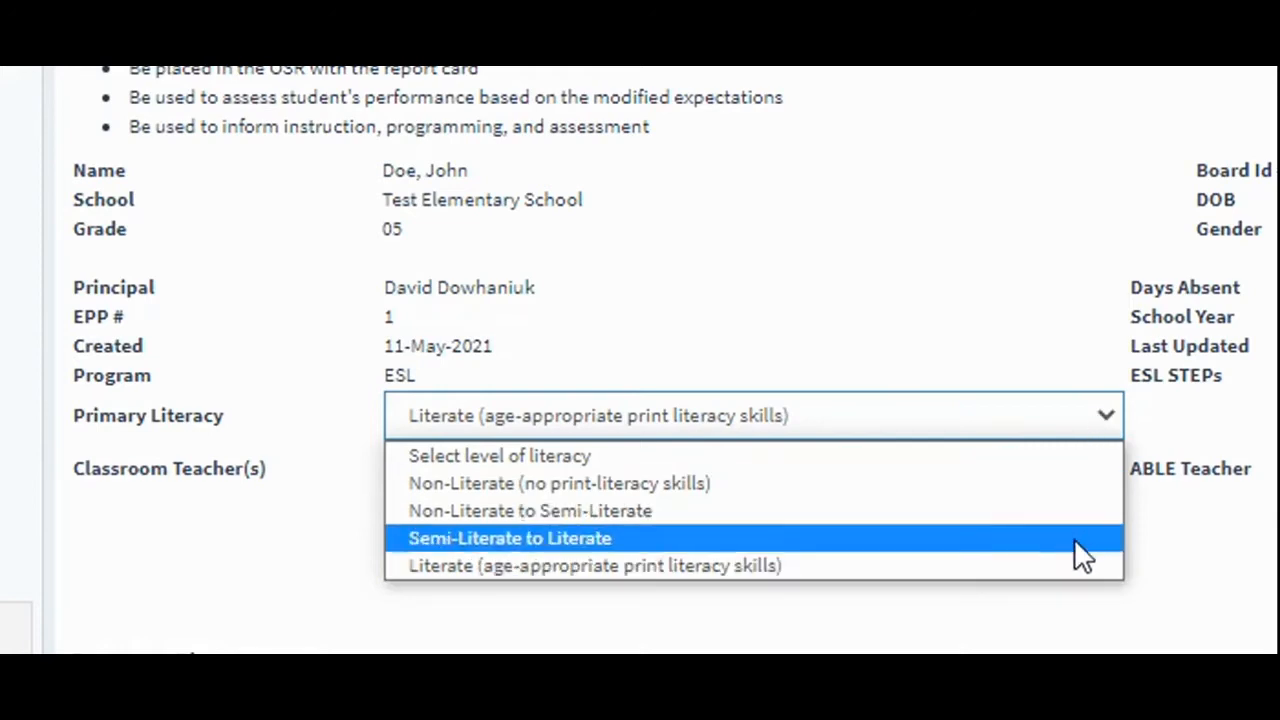
left_click(919, 568)
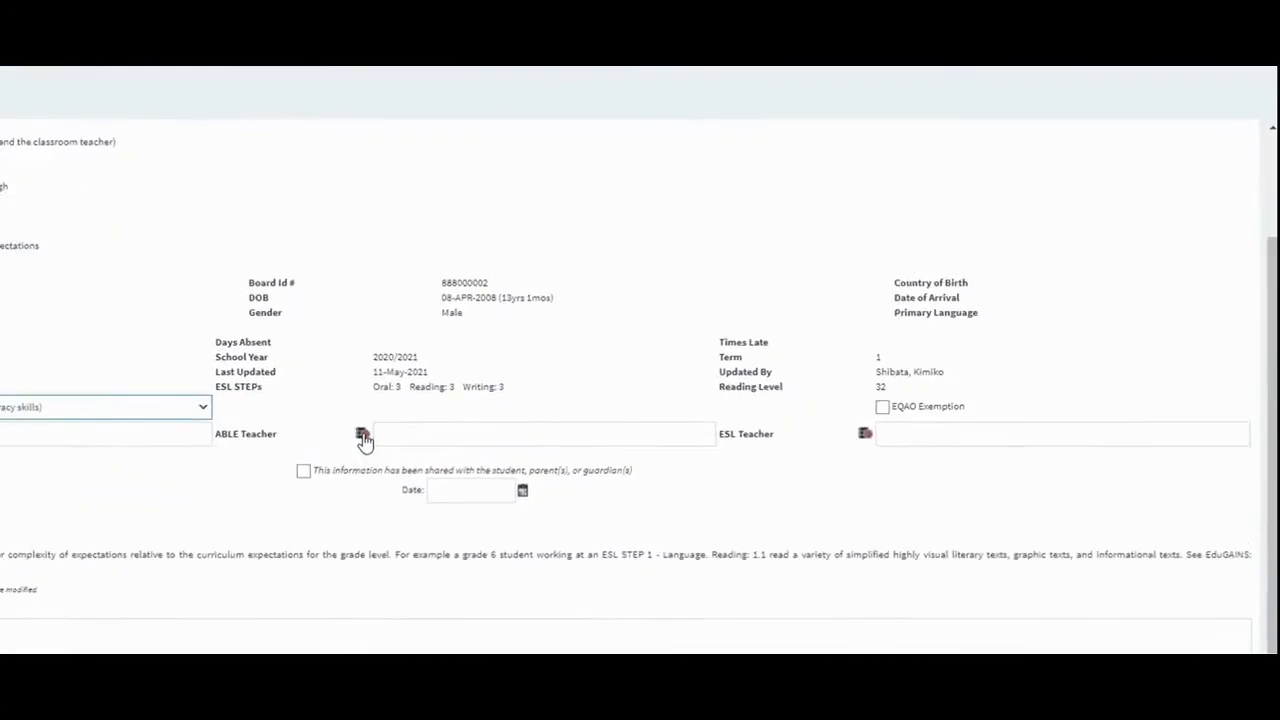
Leave ABLE Teacher empty and enter the teacher's full name as the staff member for ESL Teacher, copying it to the document.
left_click(322, 446)
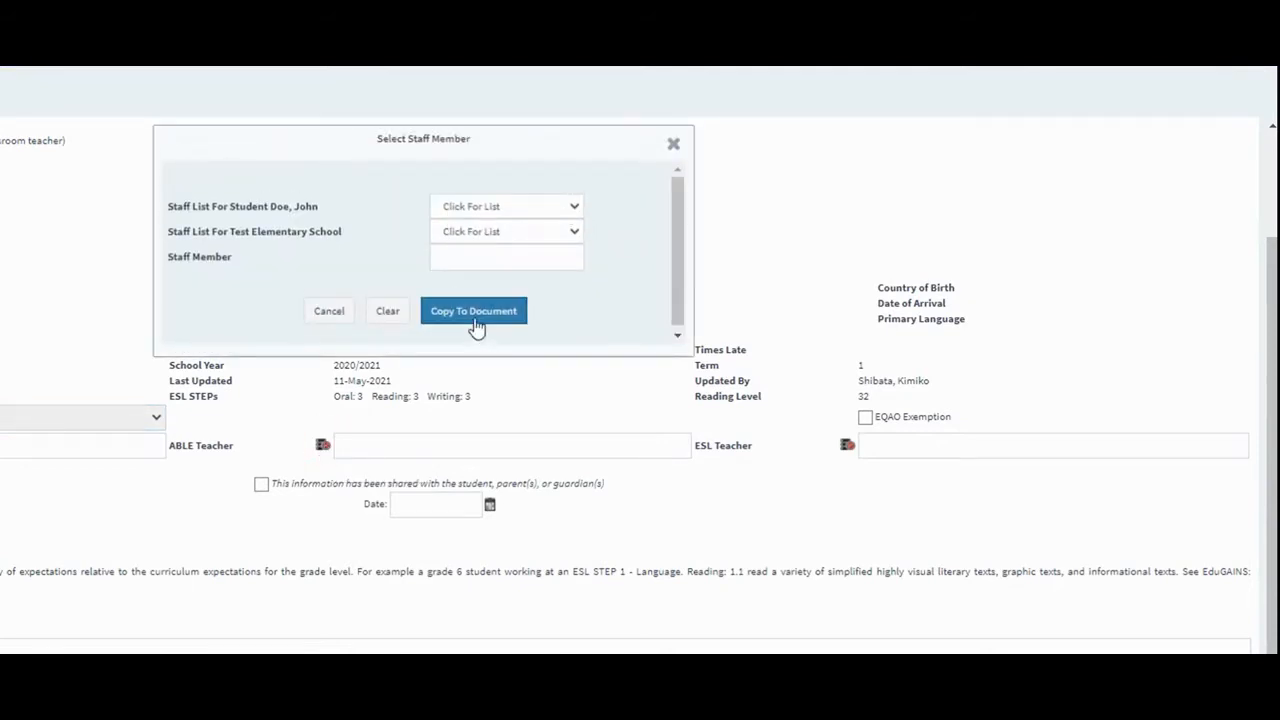
left_click(673, 143)
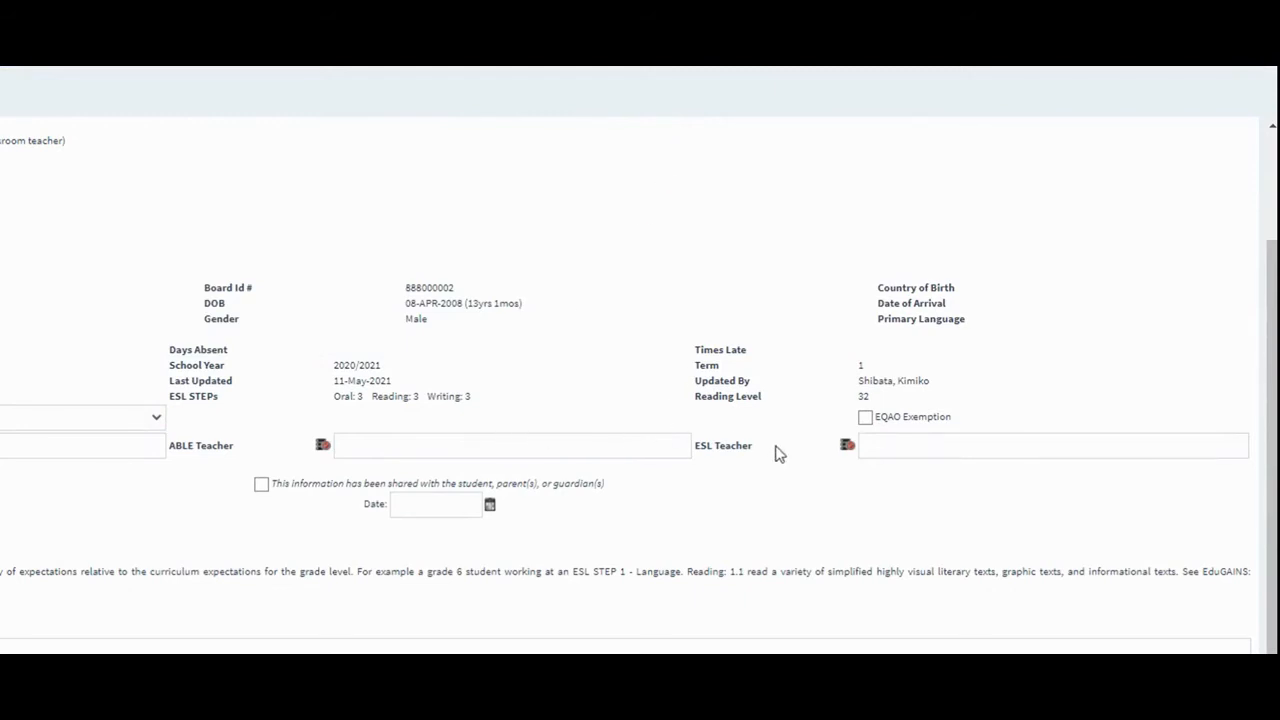
left_click(847, 446)
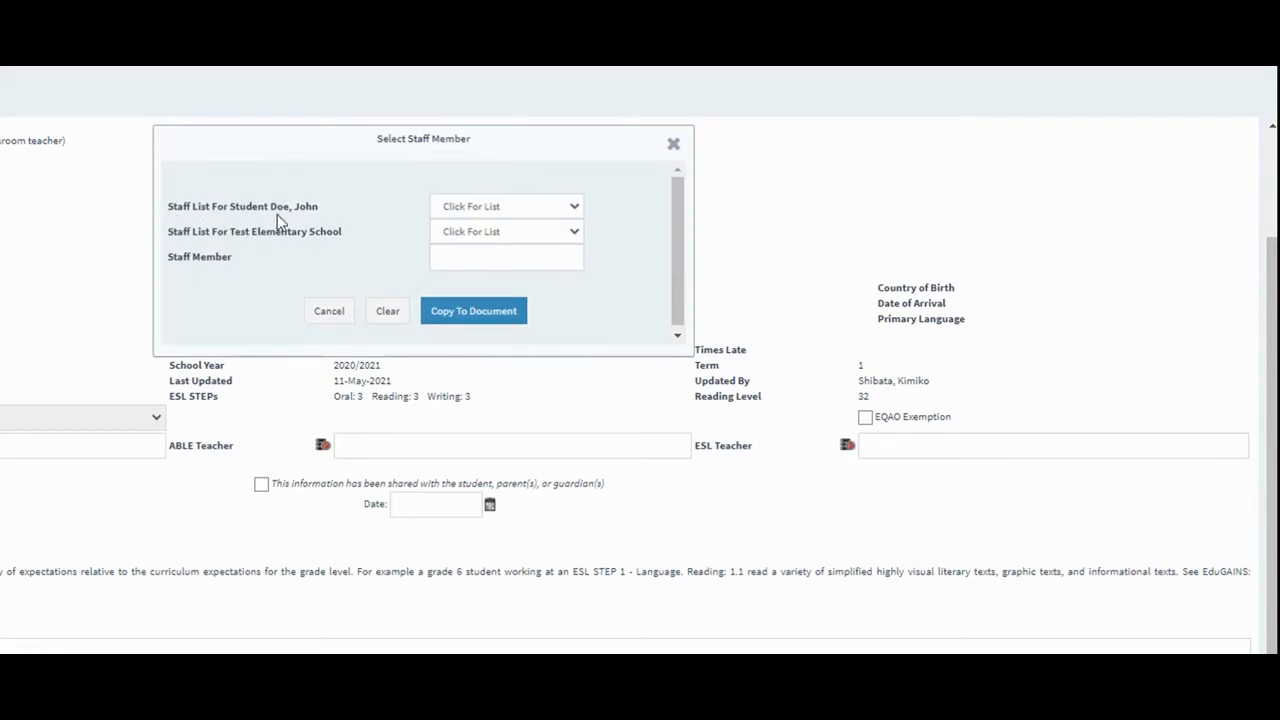
left_click(557, 215)
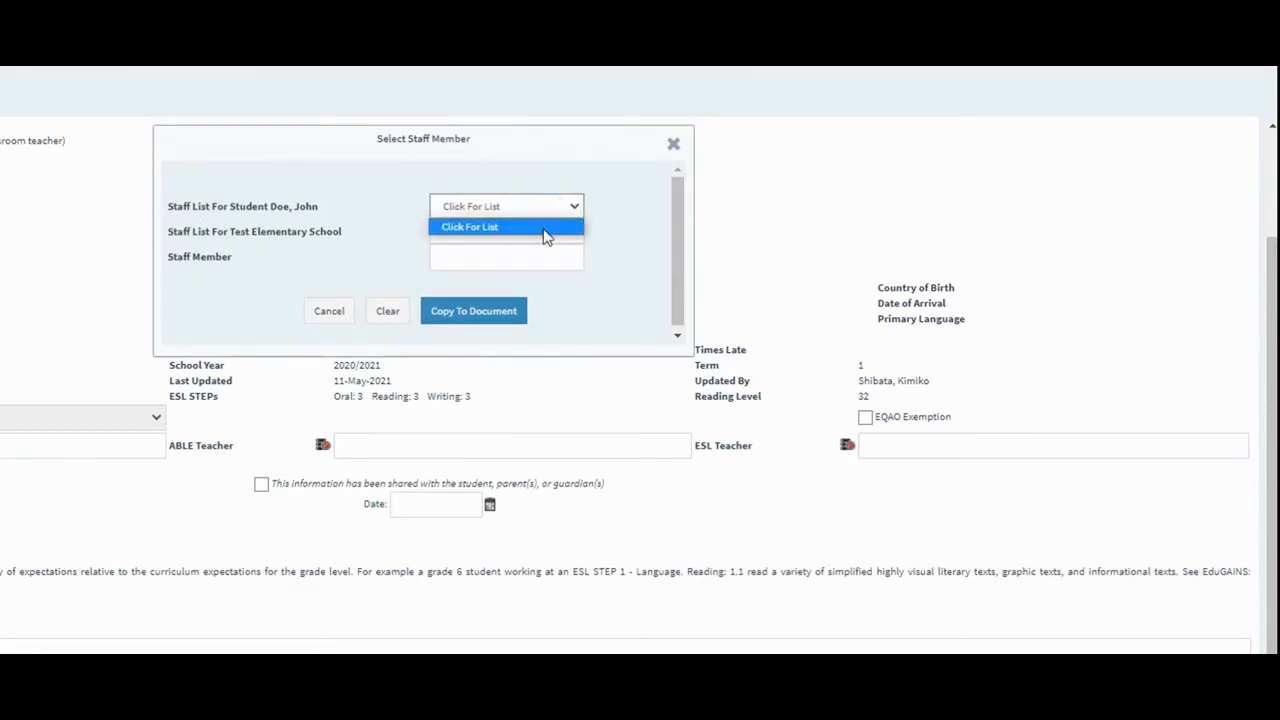
left_click(617, 260)
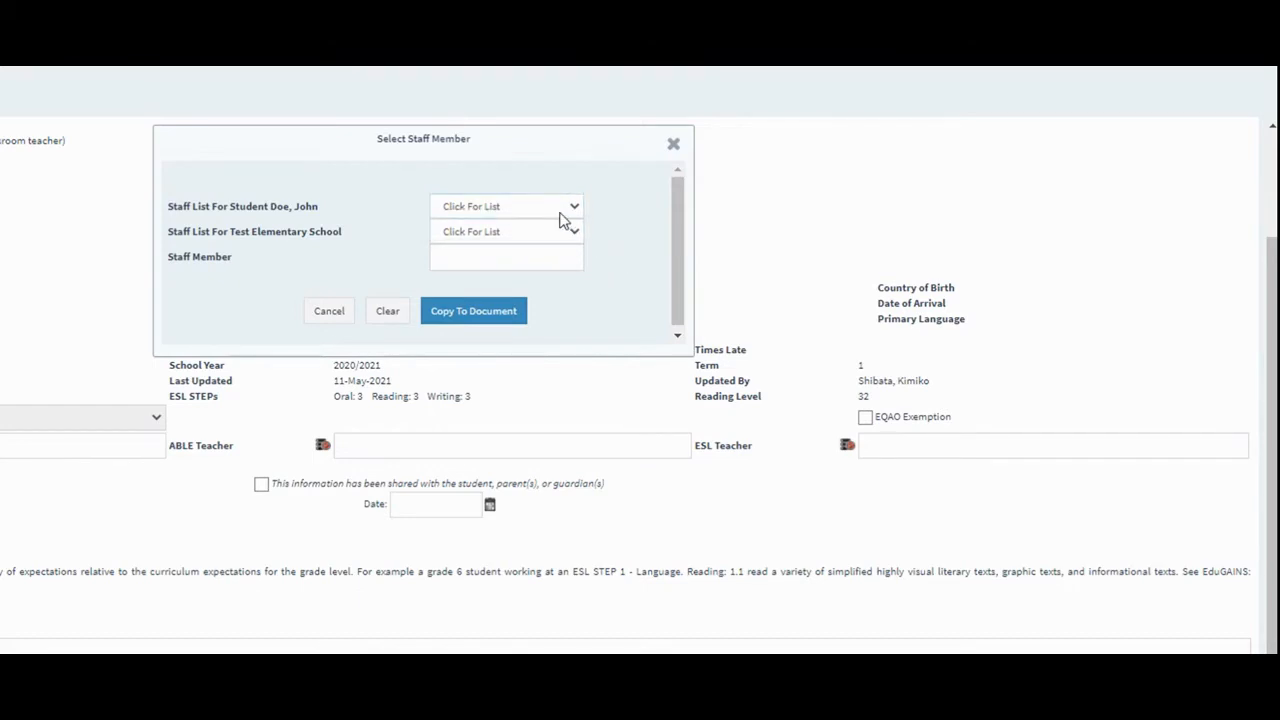
left_click(462, 257)
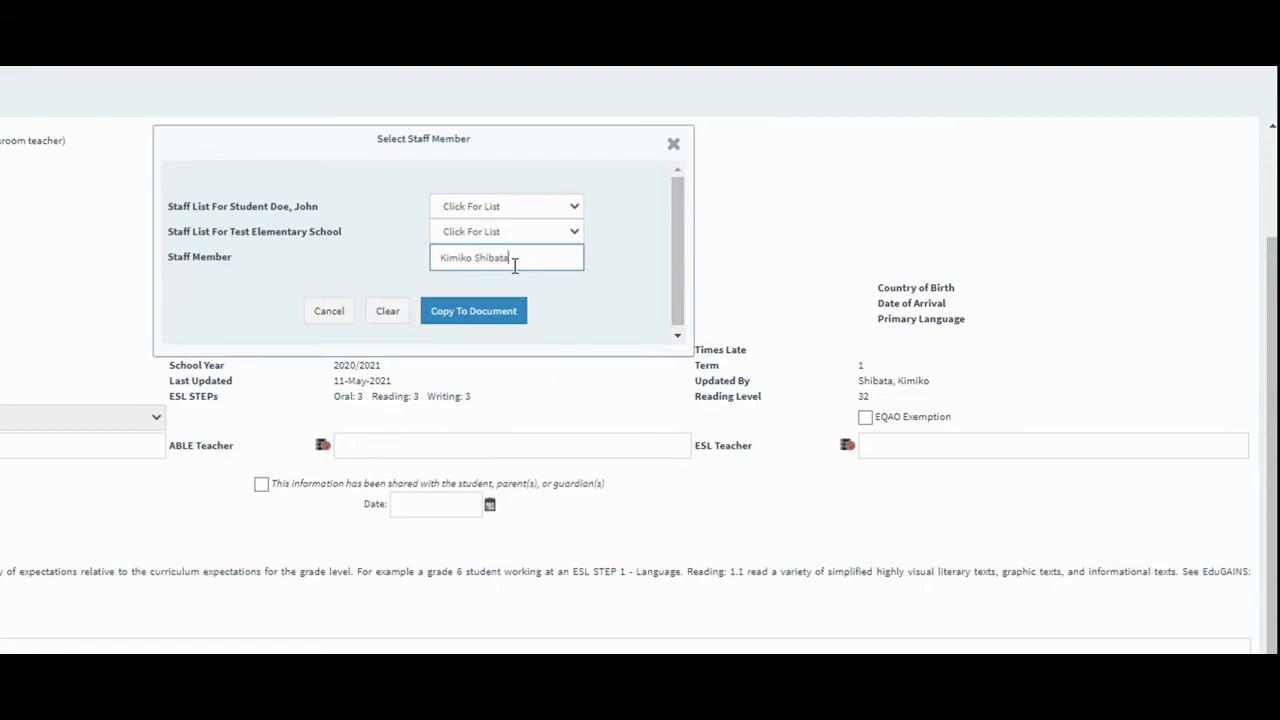
left_click(490, 311)
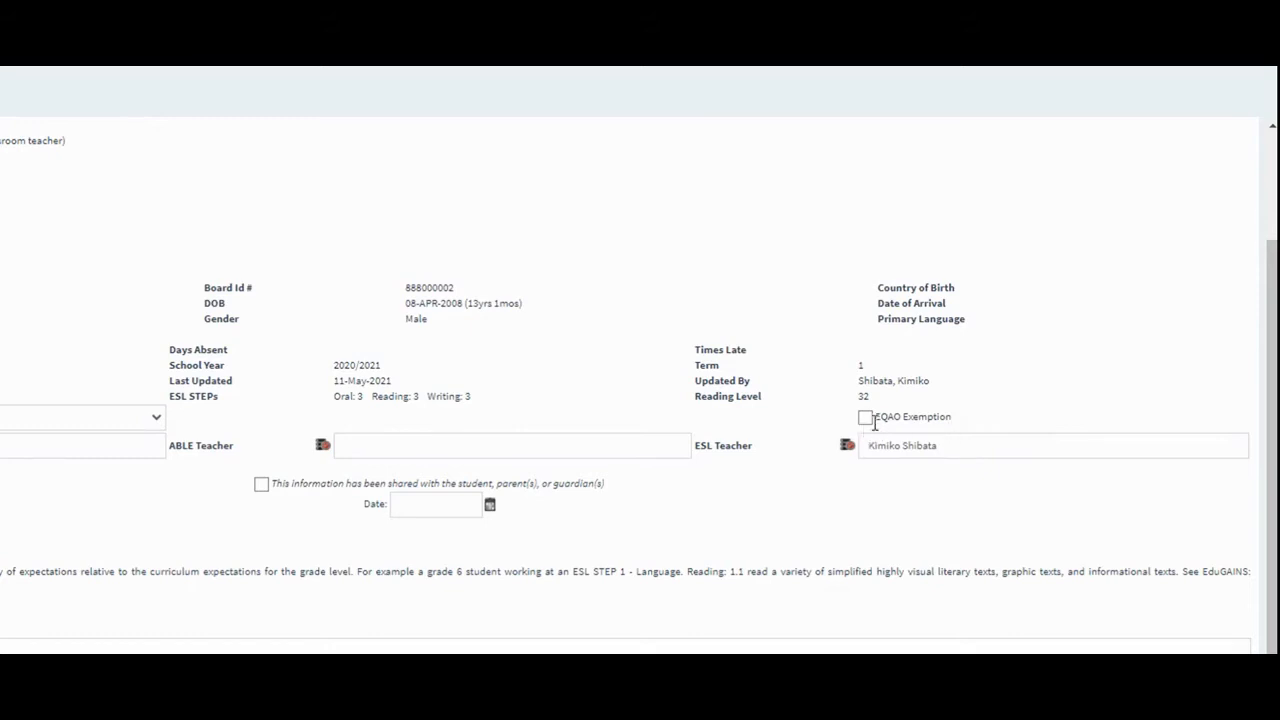
Mark the information as shared with the student, parents or guardians, and set the sharing date to 11 May 2021.
scroll(383, 524, "down", 3)
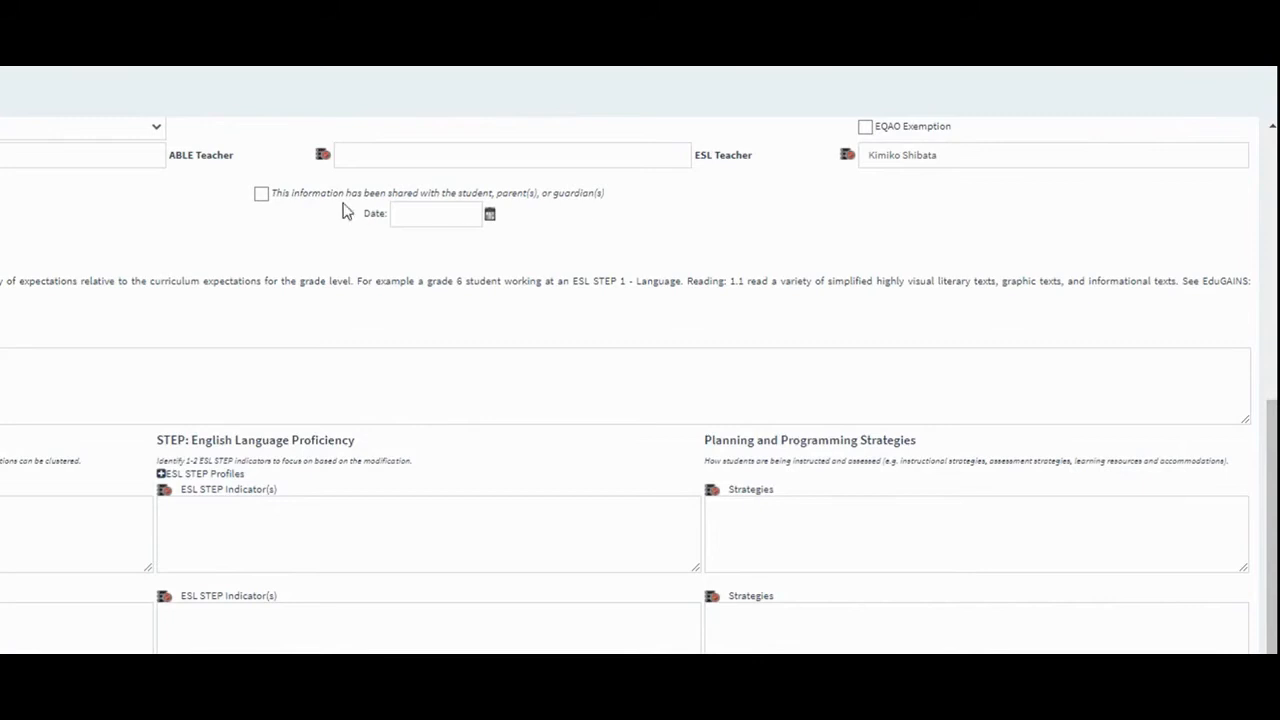
left_click(261, 194)
scroll(305, 271, "up", 5)
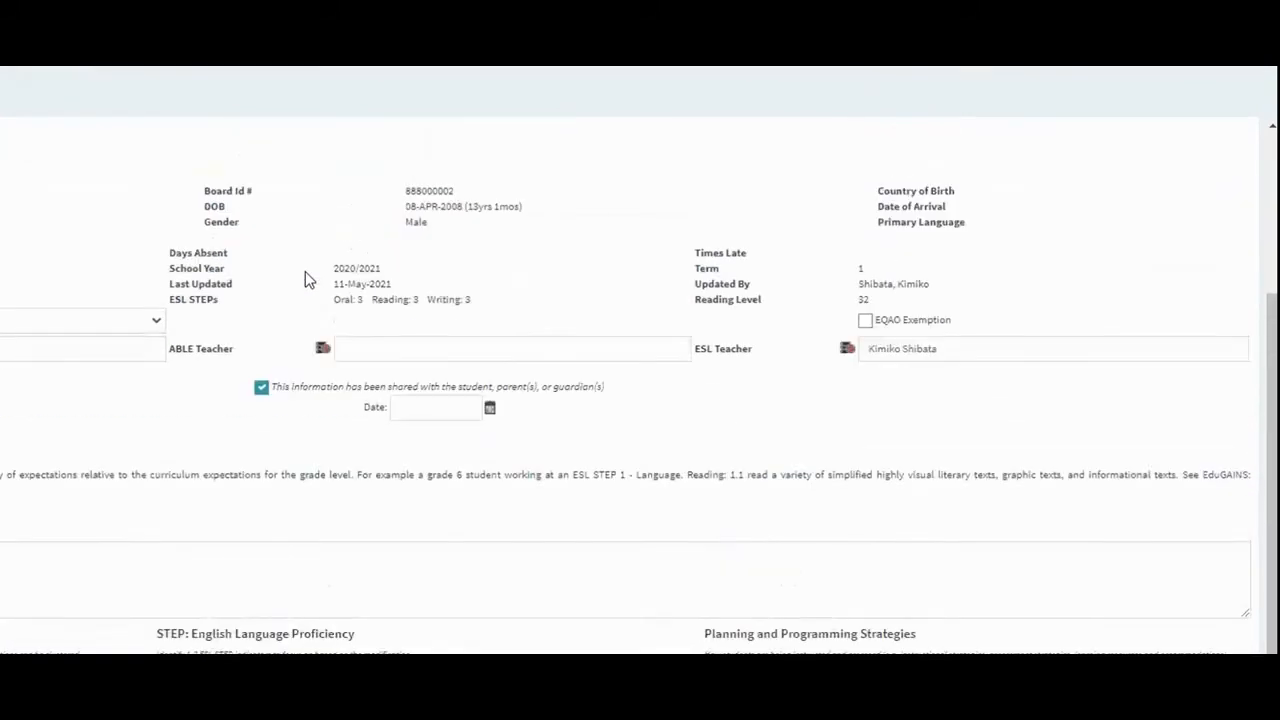
scroll(306, 279, "down", 3)
left_click(490, 410)
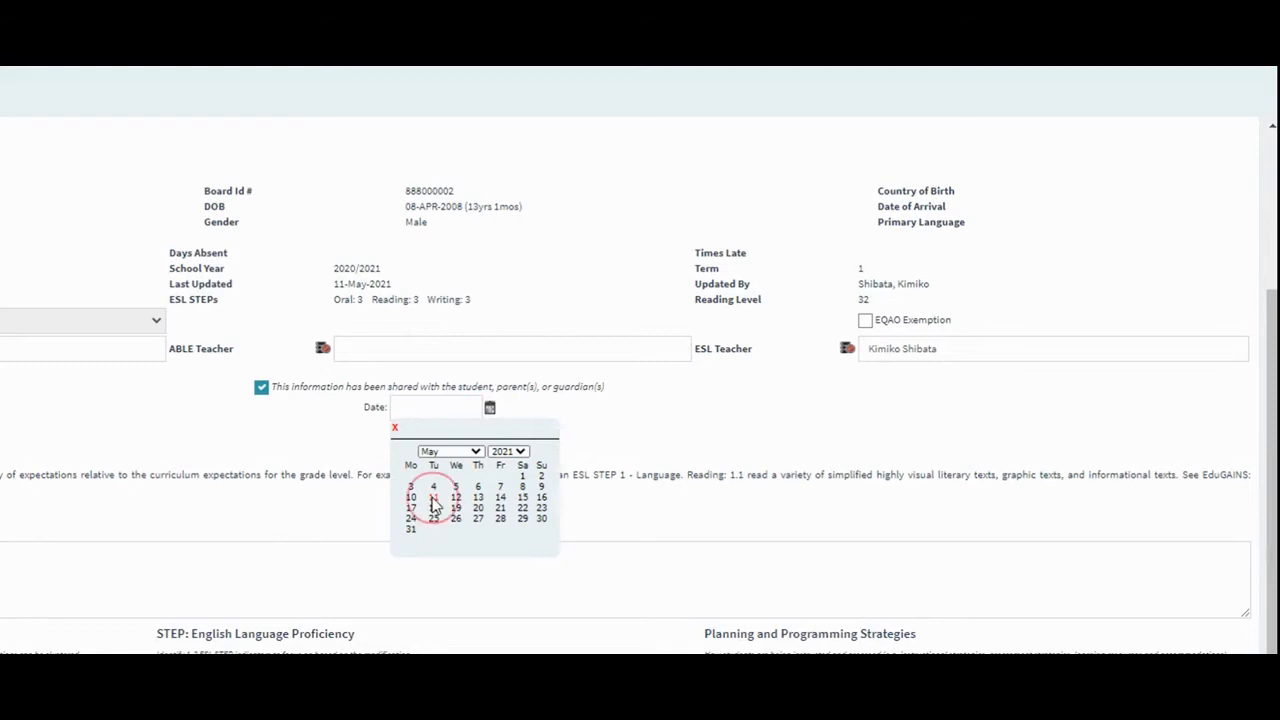
left_click(433, 497)
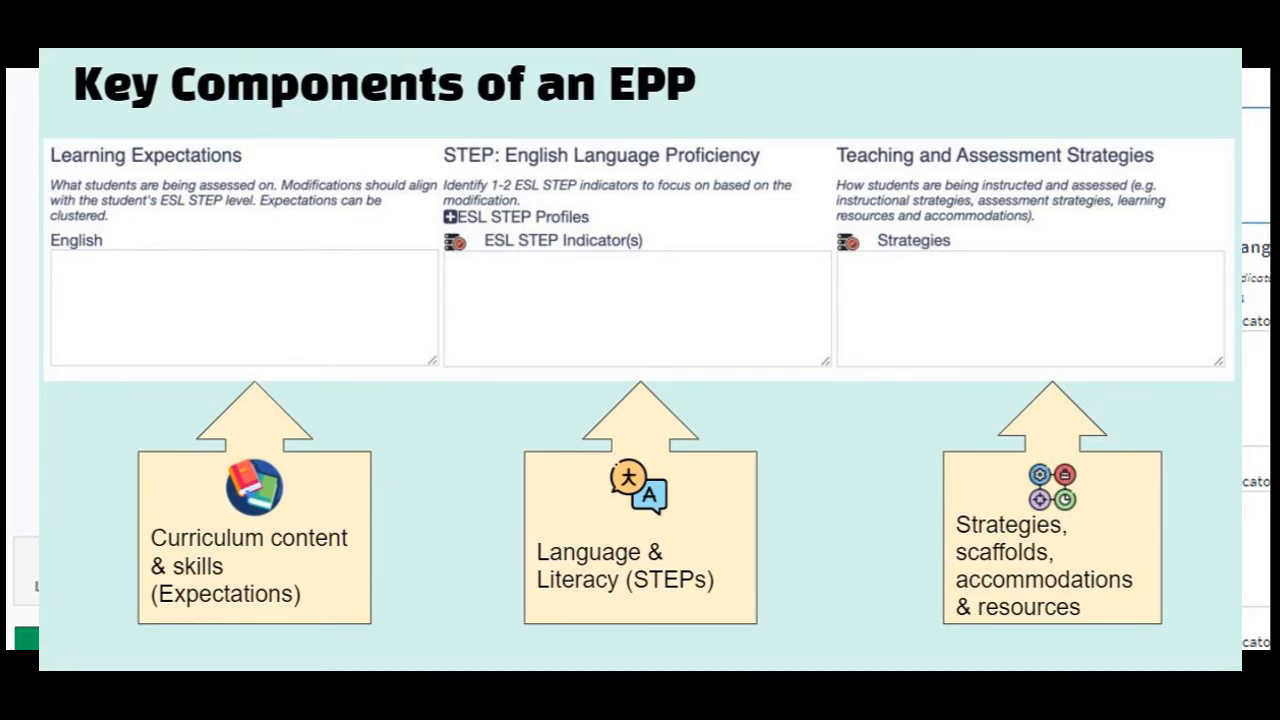
left_click(306, 363)
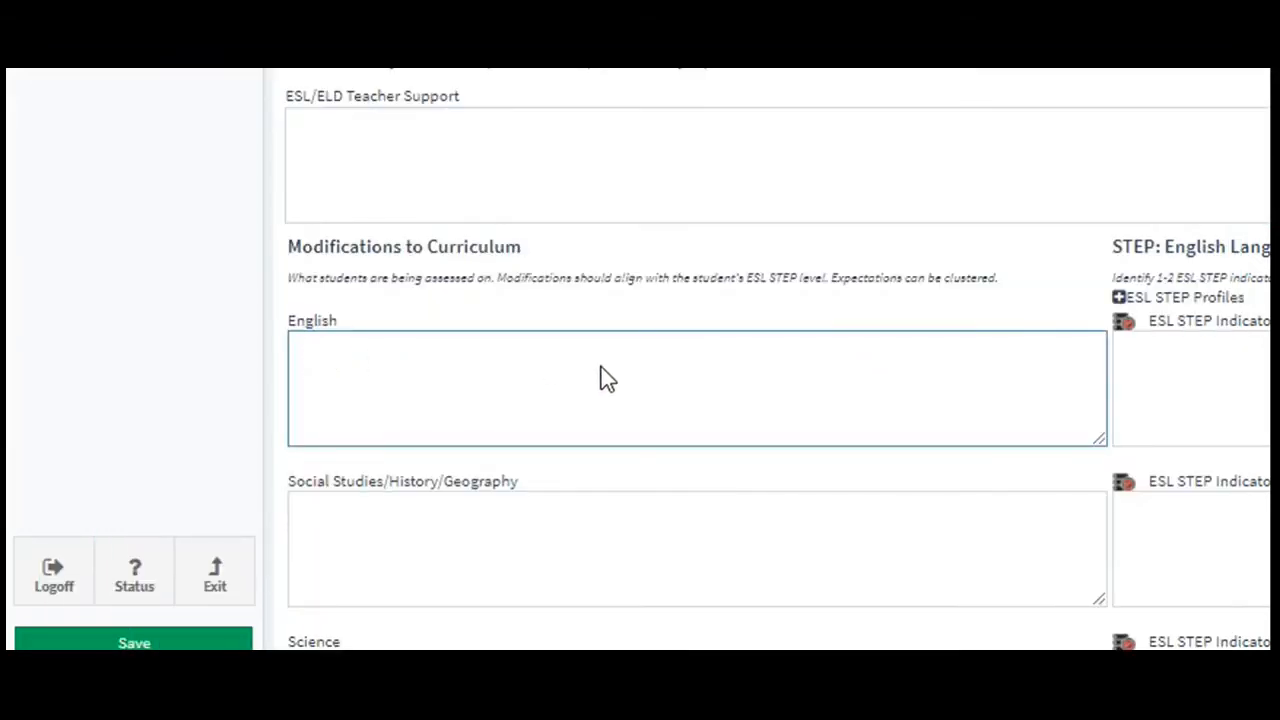
left_click(390, 370)
left_click(367, 507)
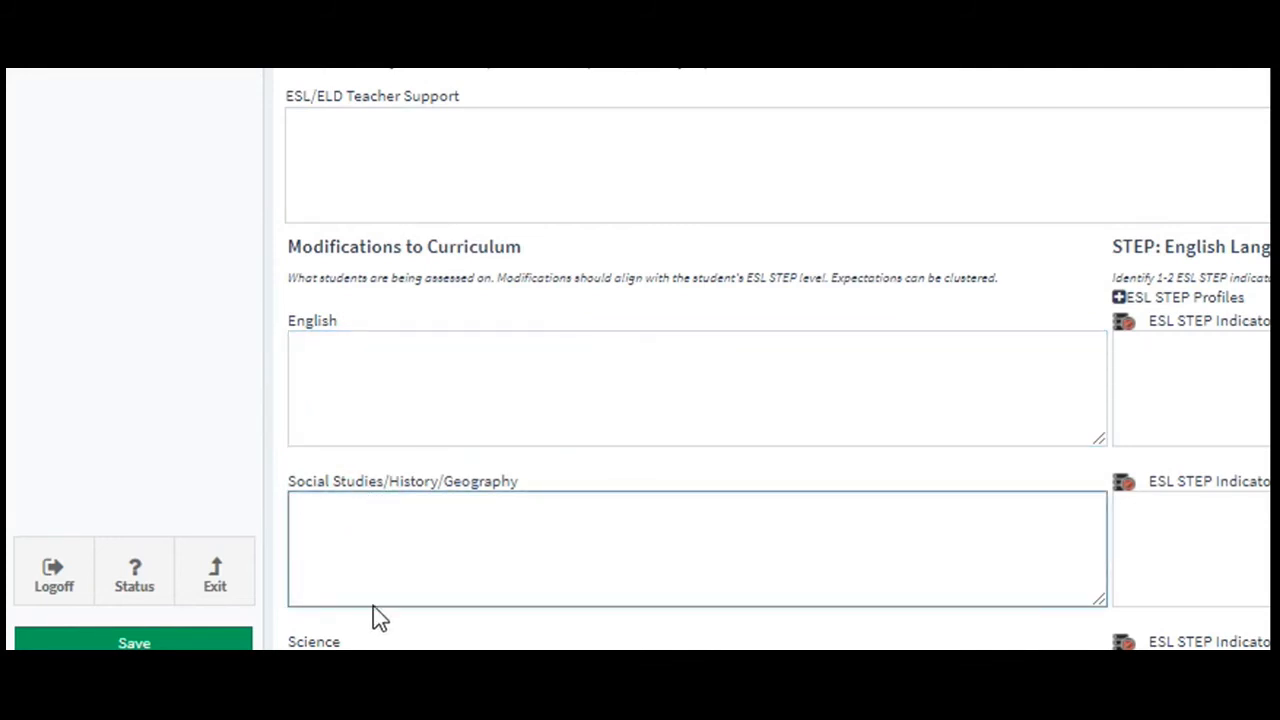
left_click(309, 640)
left_click(167, 547)
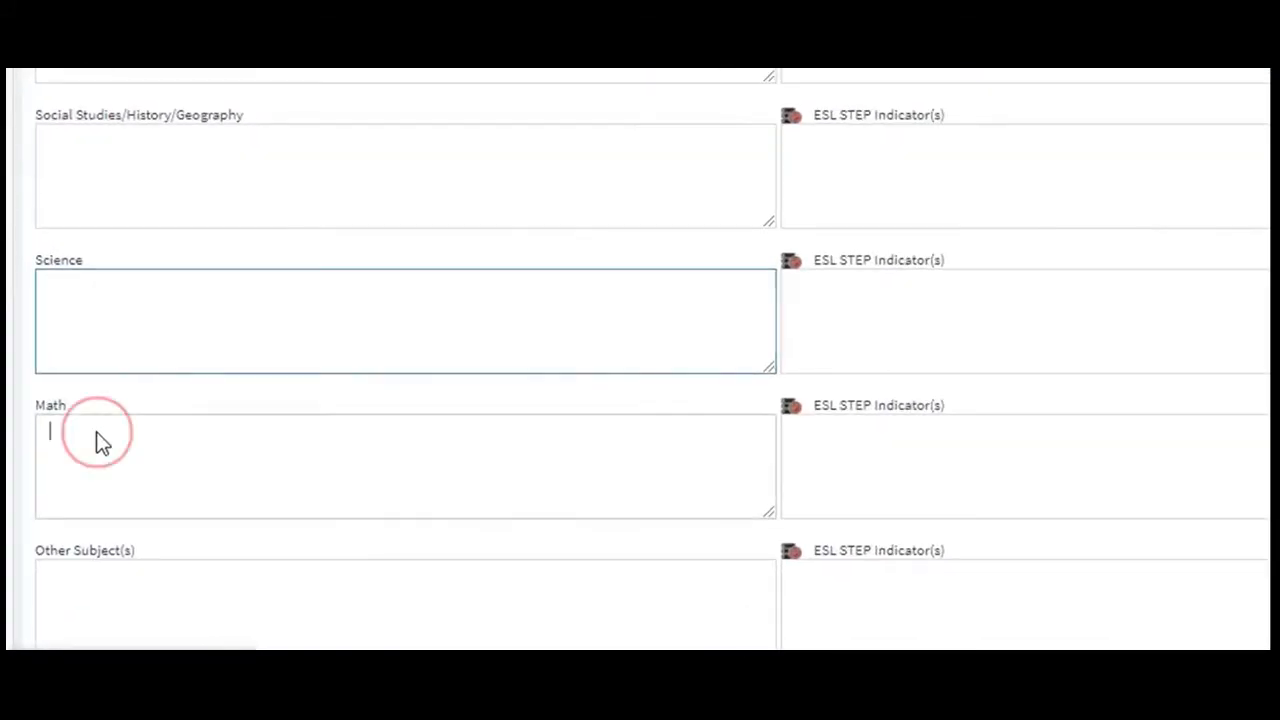
left_click(134, 578)
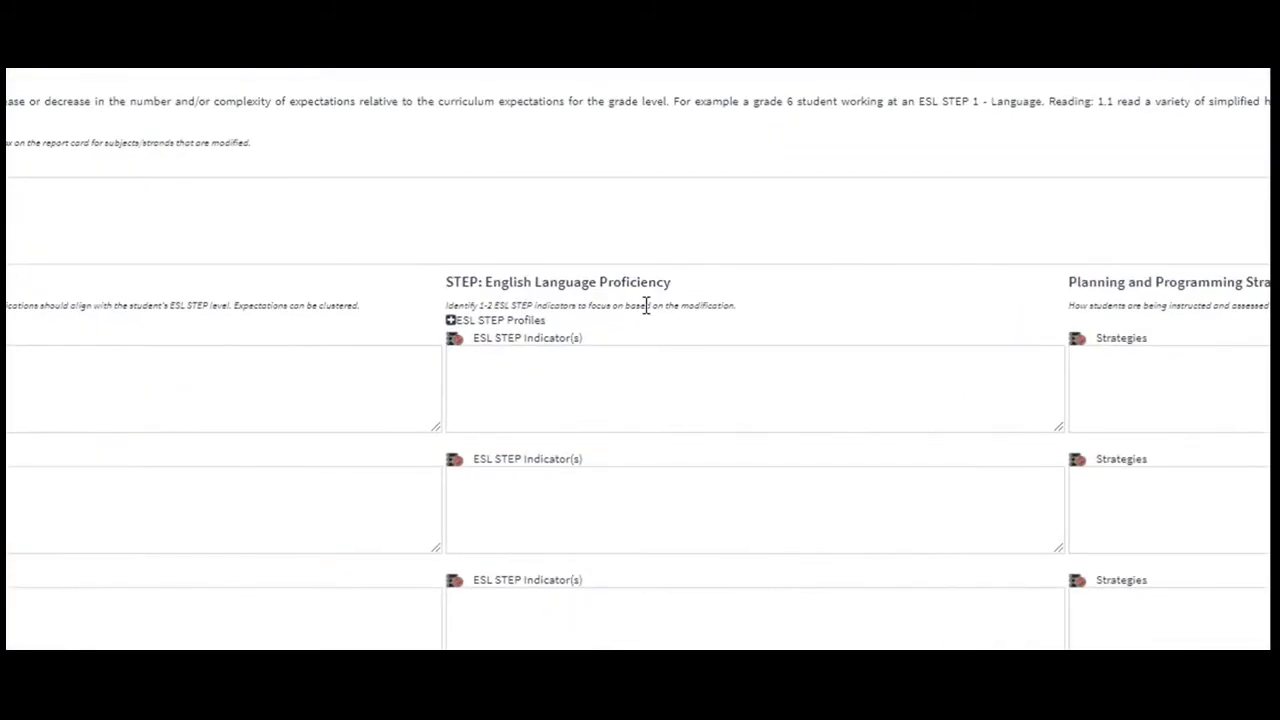
Copy the Speaking vocabulary, Reading Meaning, and Writing Developing and Organizing Content indicators into the English row's ESL STEP Indicators.
left_click(451, 323)
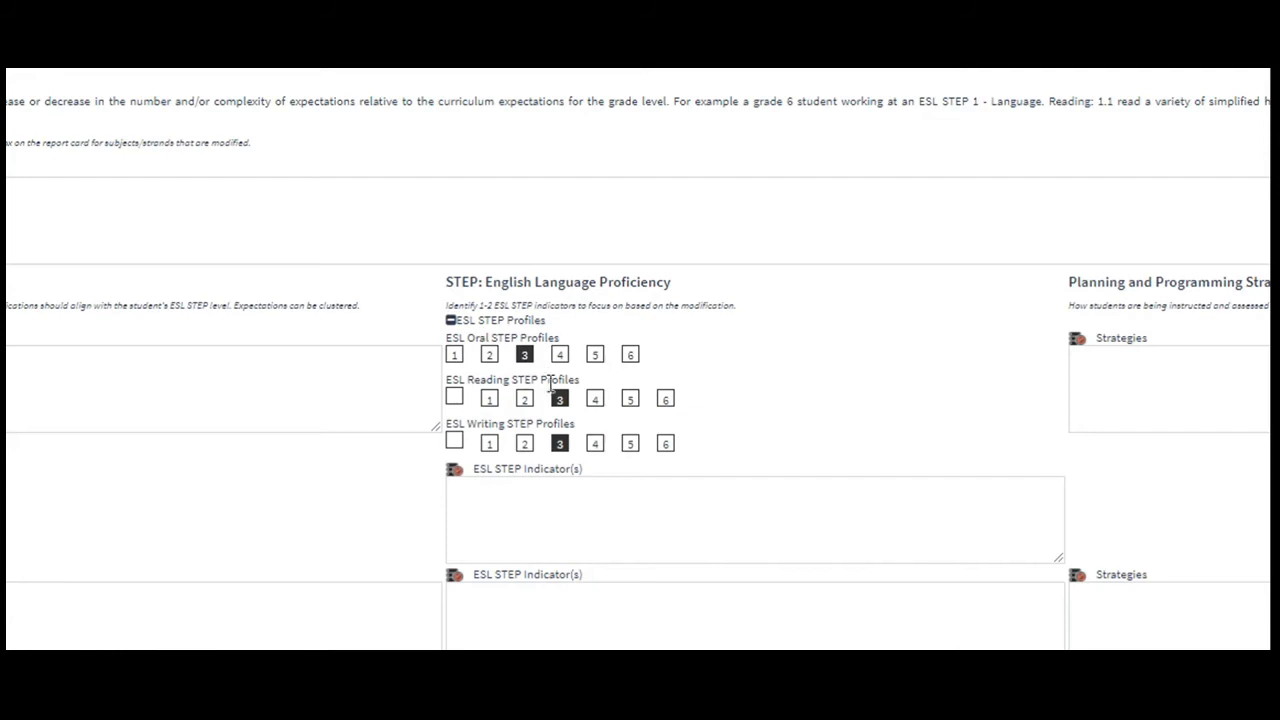
left_click(451, 322)
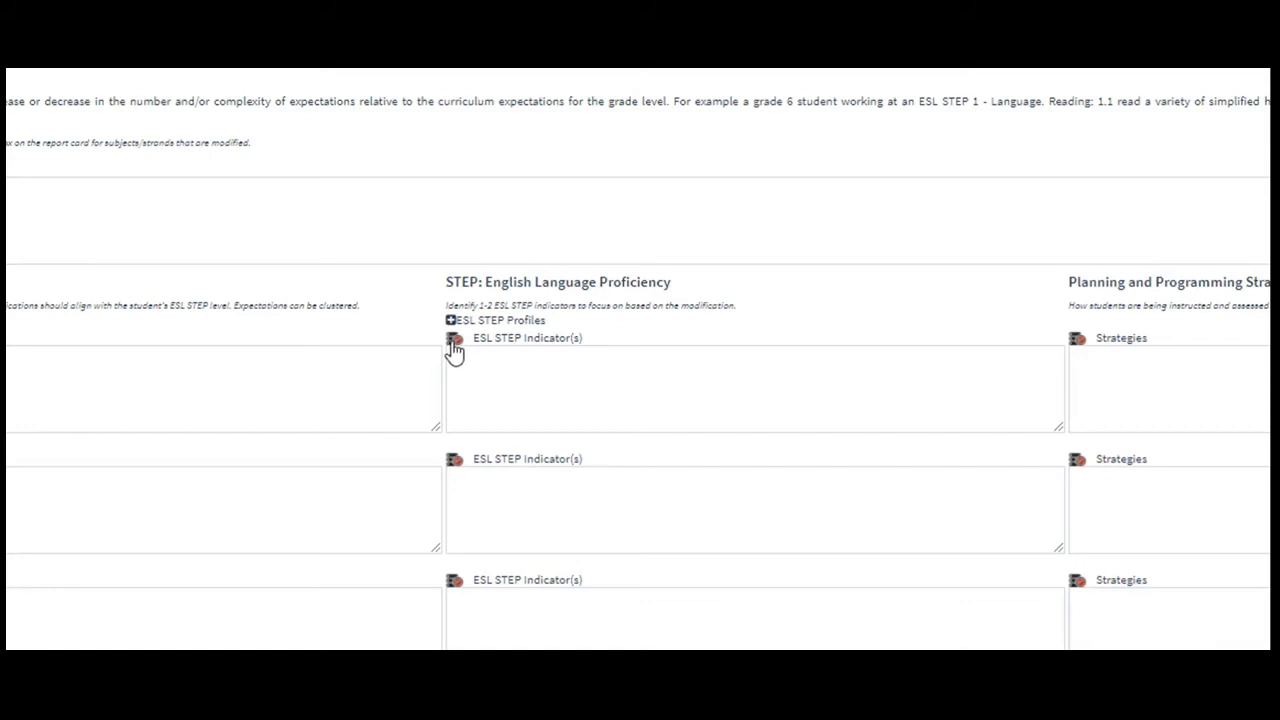
left_click(454, 341)
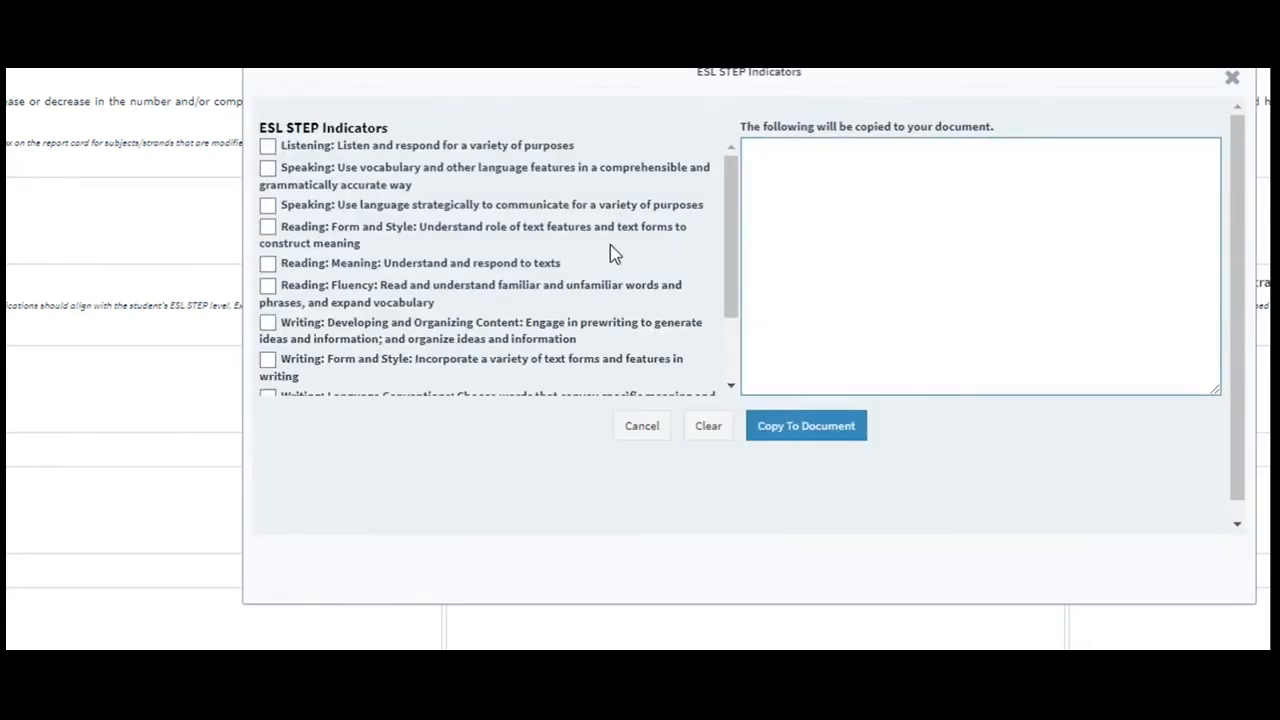
left_click_drag(734, 234, 743, 206)
left_click(267, 168)
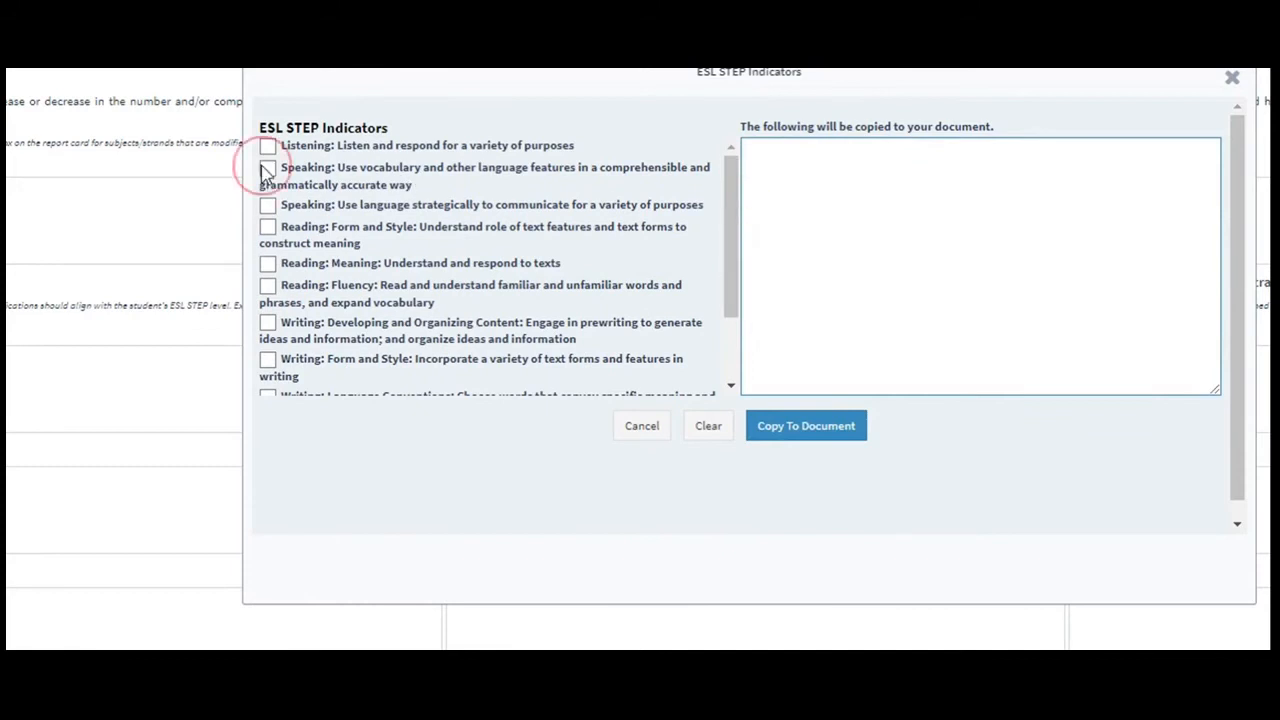
left_click(267, 264)
left_click(267, 325)
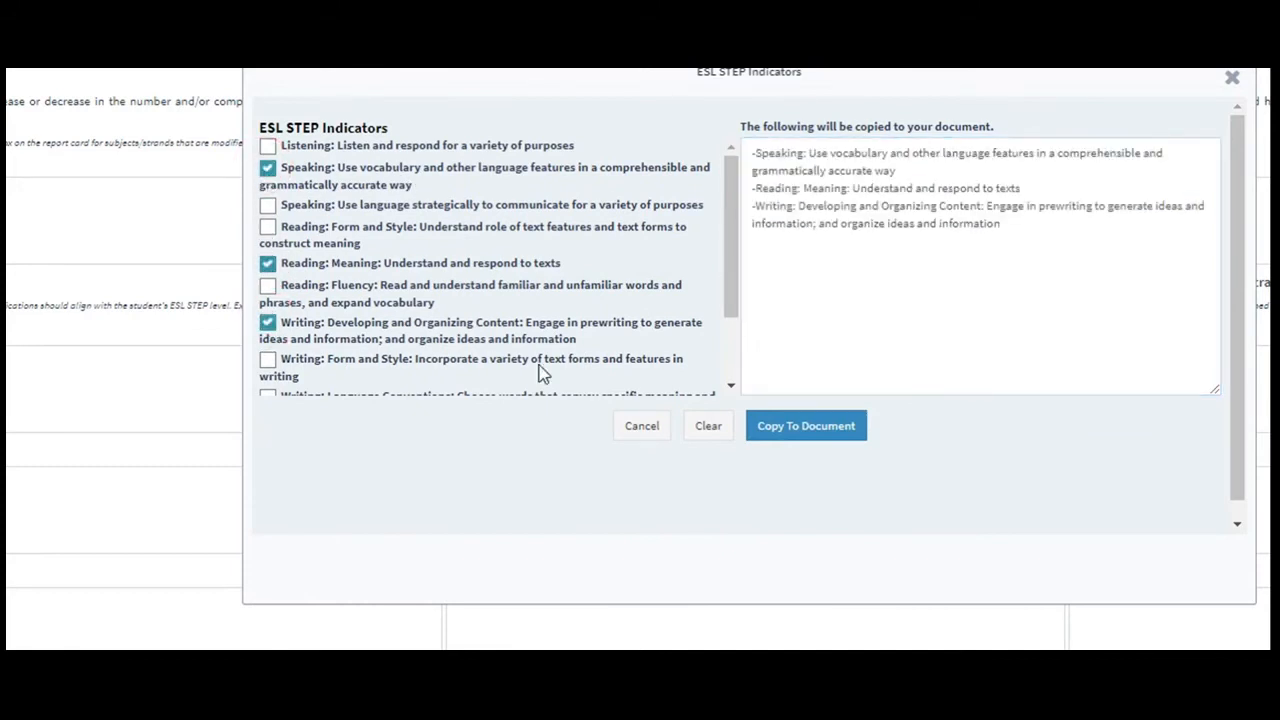
left_click(808, 436)
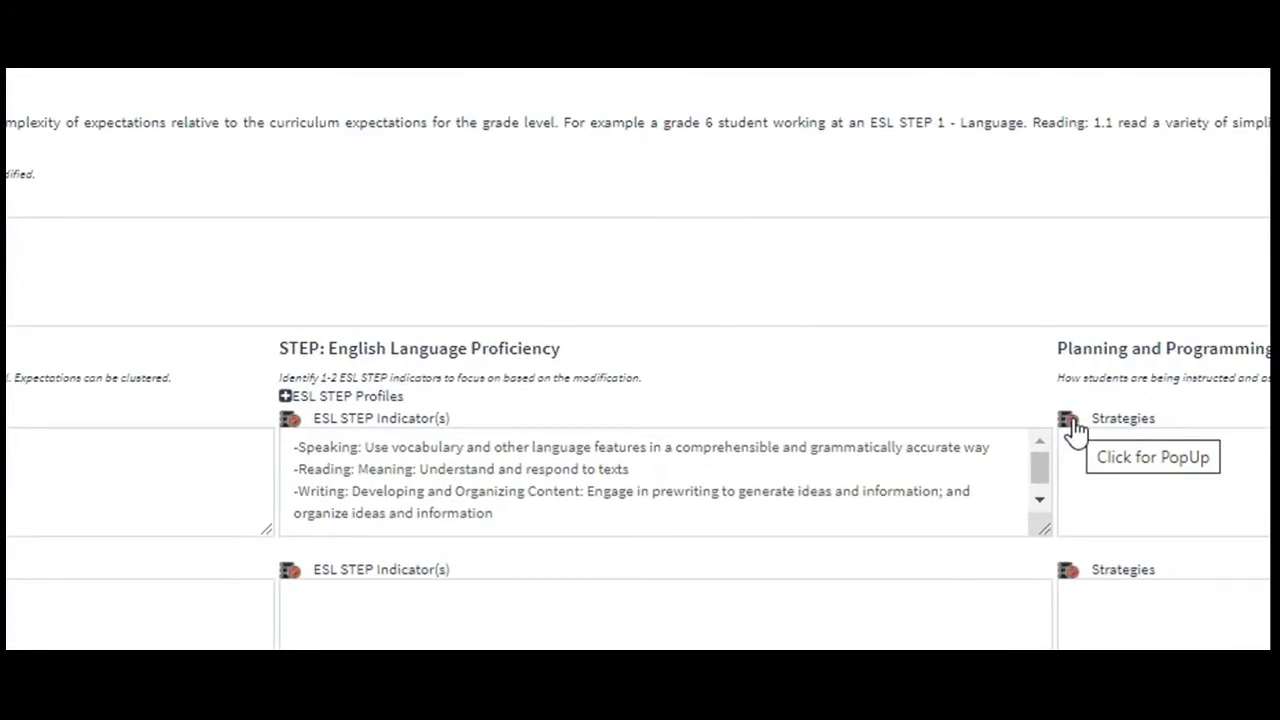
Open the Strategies choices for the English row.
left_click(1072, 424)
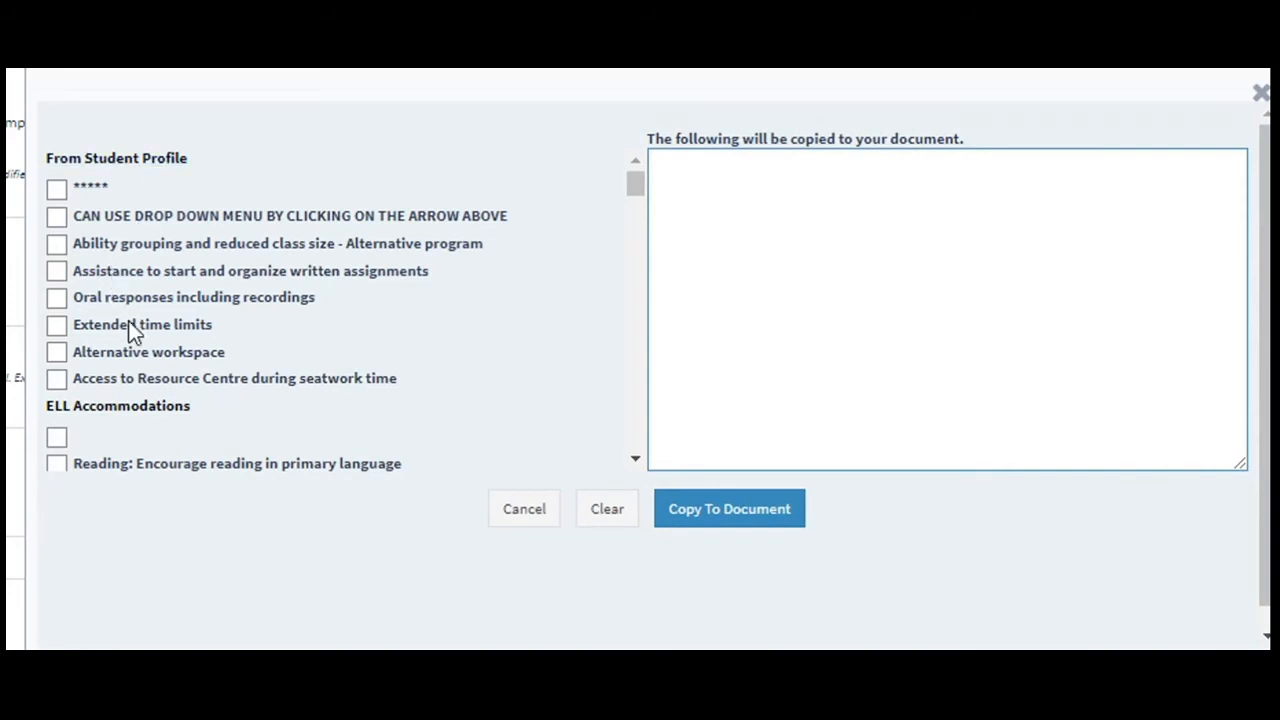
left_click(56, 243)
left_click(56, 324)
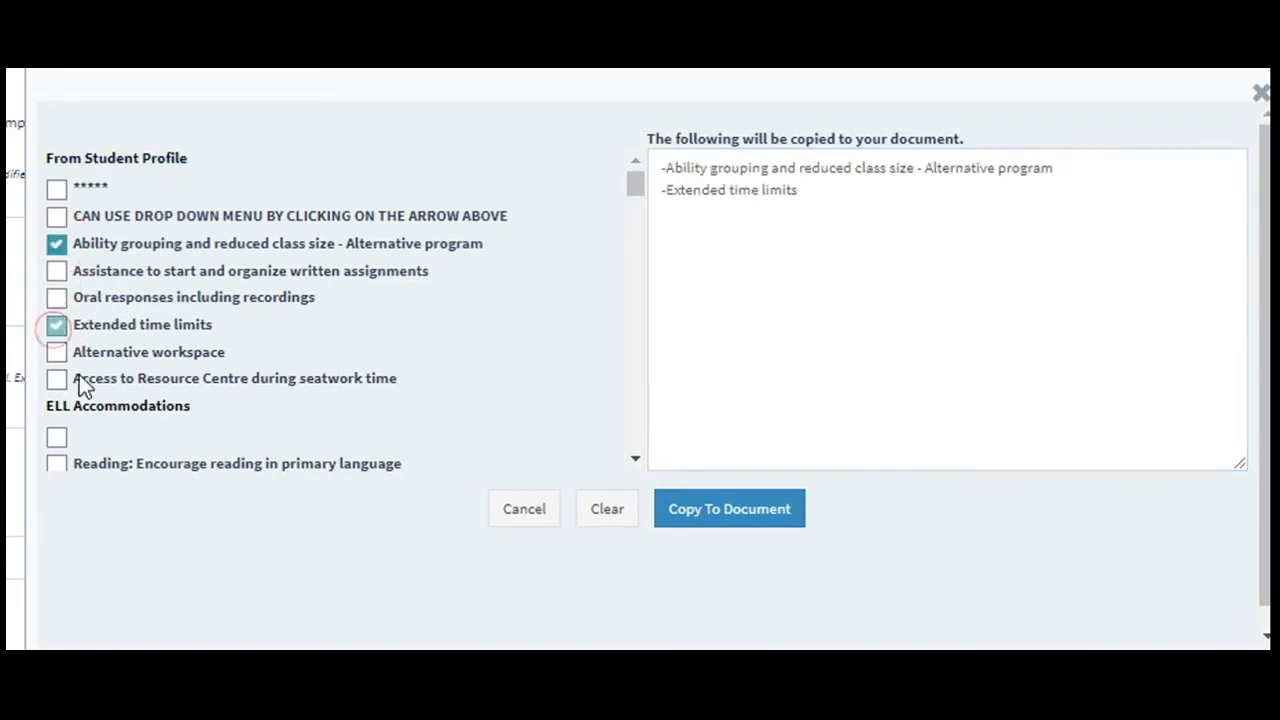
scroll(85, 395, "down", 2)
left_click(57, 325)
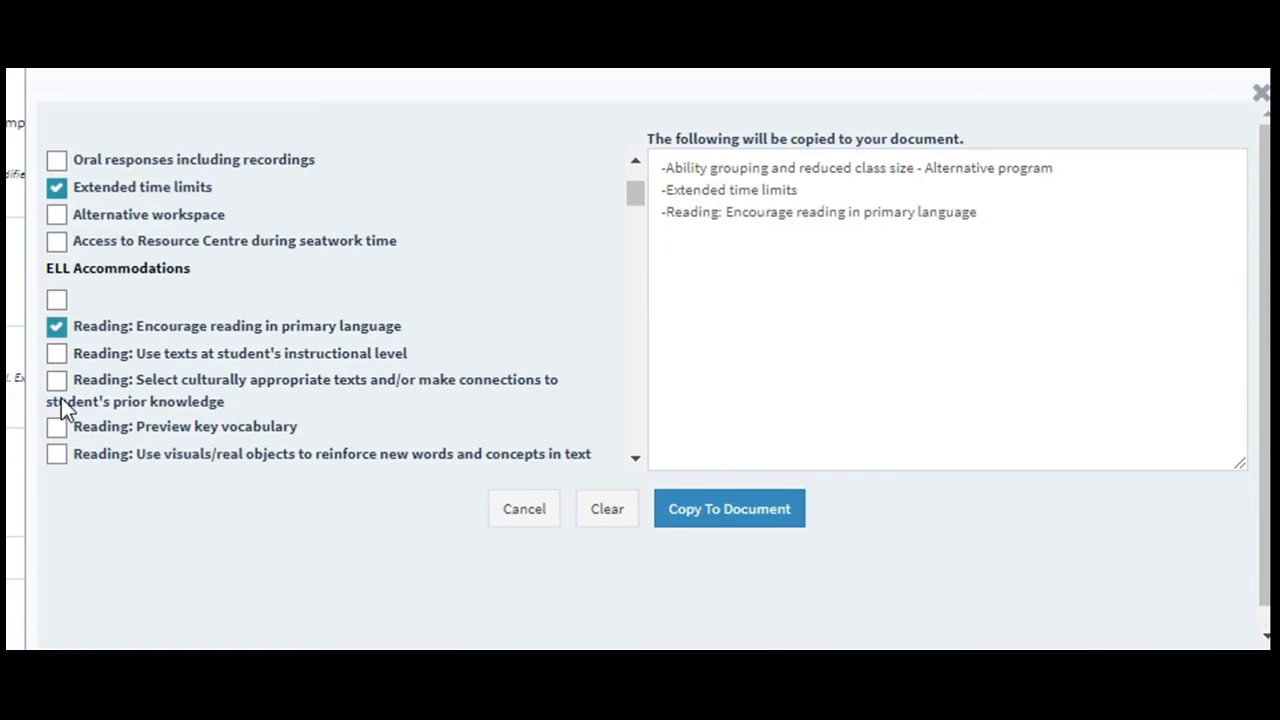
left_click(57, 428)
scroll(116, 416, "down", 4)
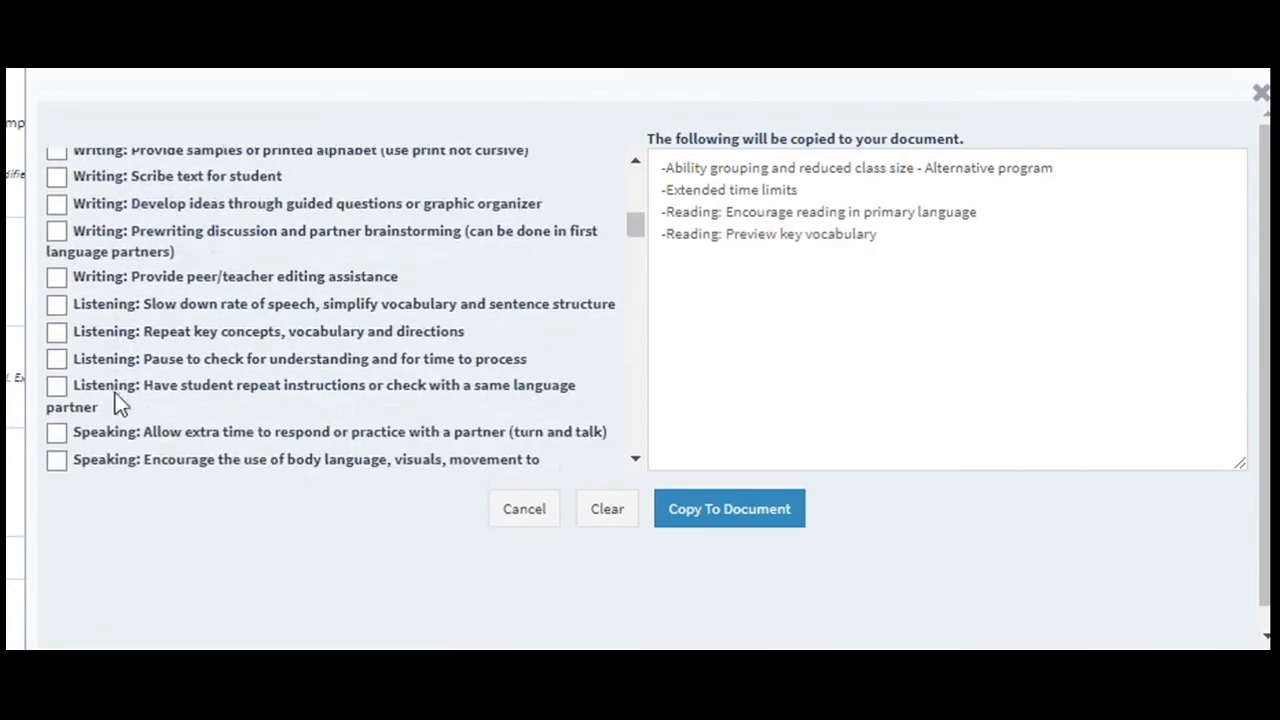
left_click(57, 204)
left_click(57, 331)
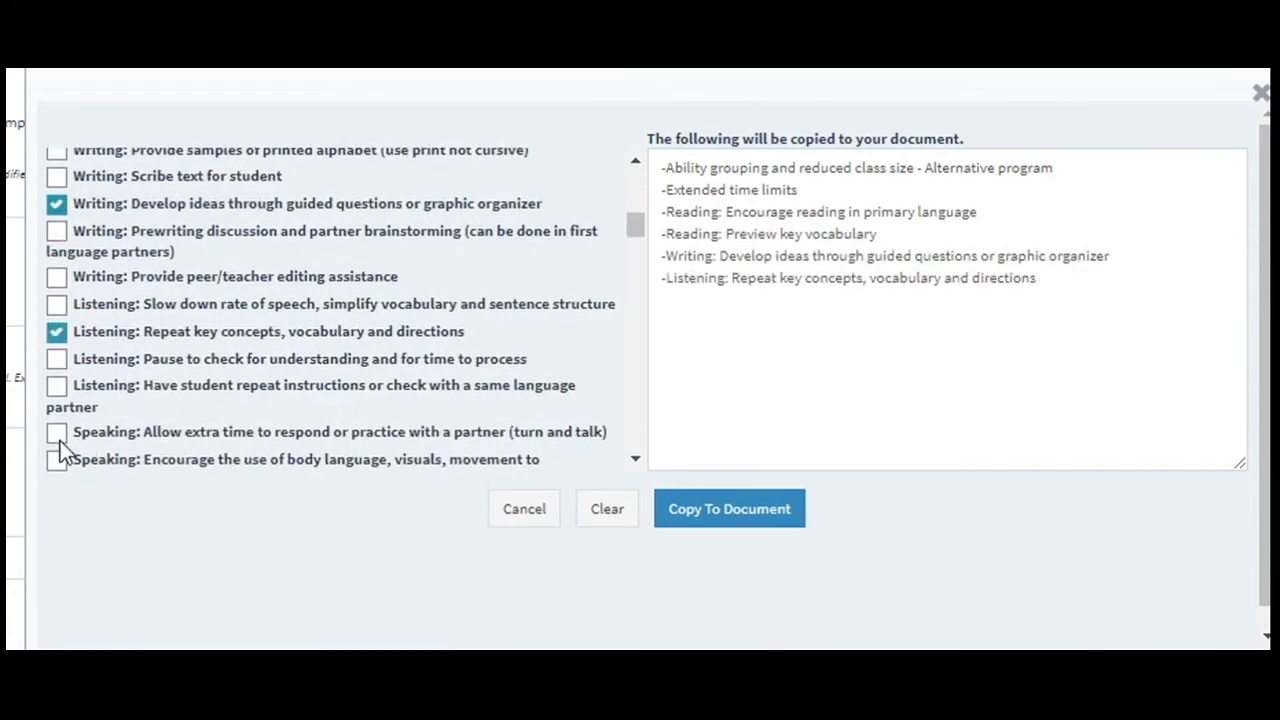
left_click(57, 433)
scroll(170, 434, "down", 5)
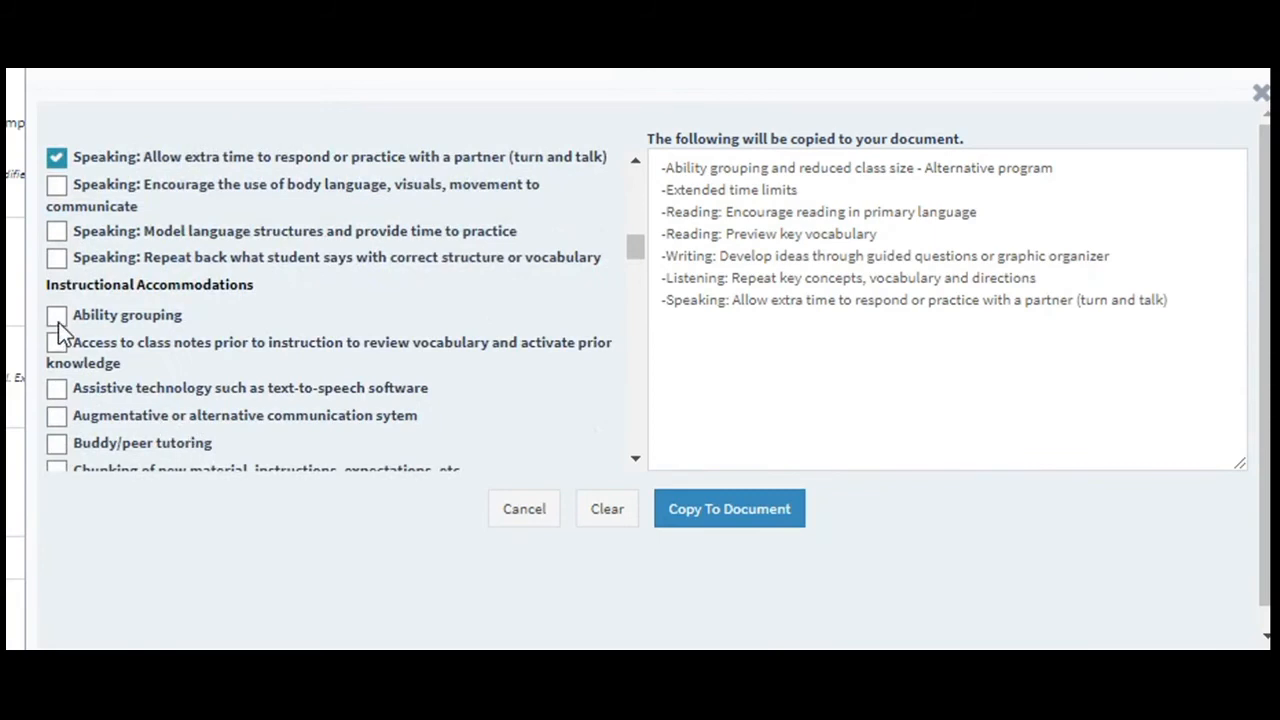
left_click(57, 316)
scroll(232, 357, "down", 10)
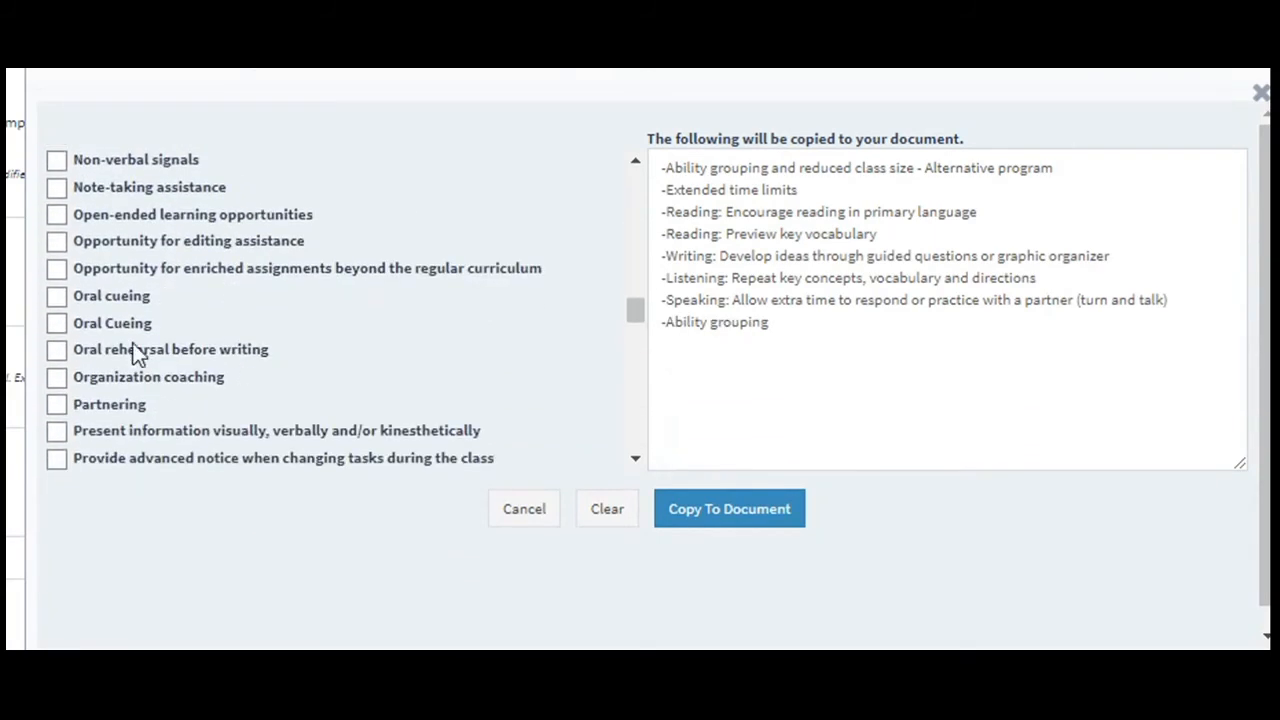
left_click(56, 297)
left_click(55, 380)
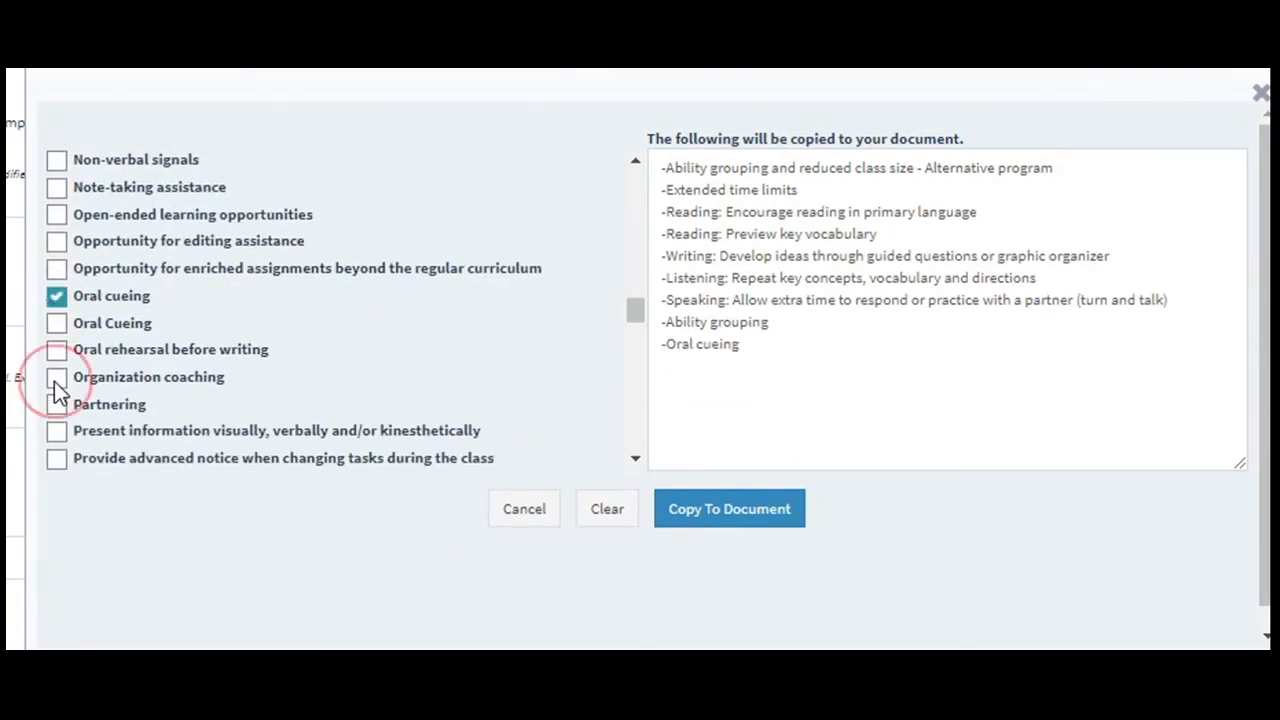
scroll(193, 443, "down", 5)
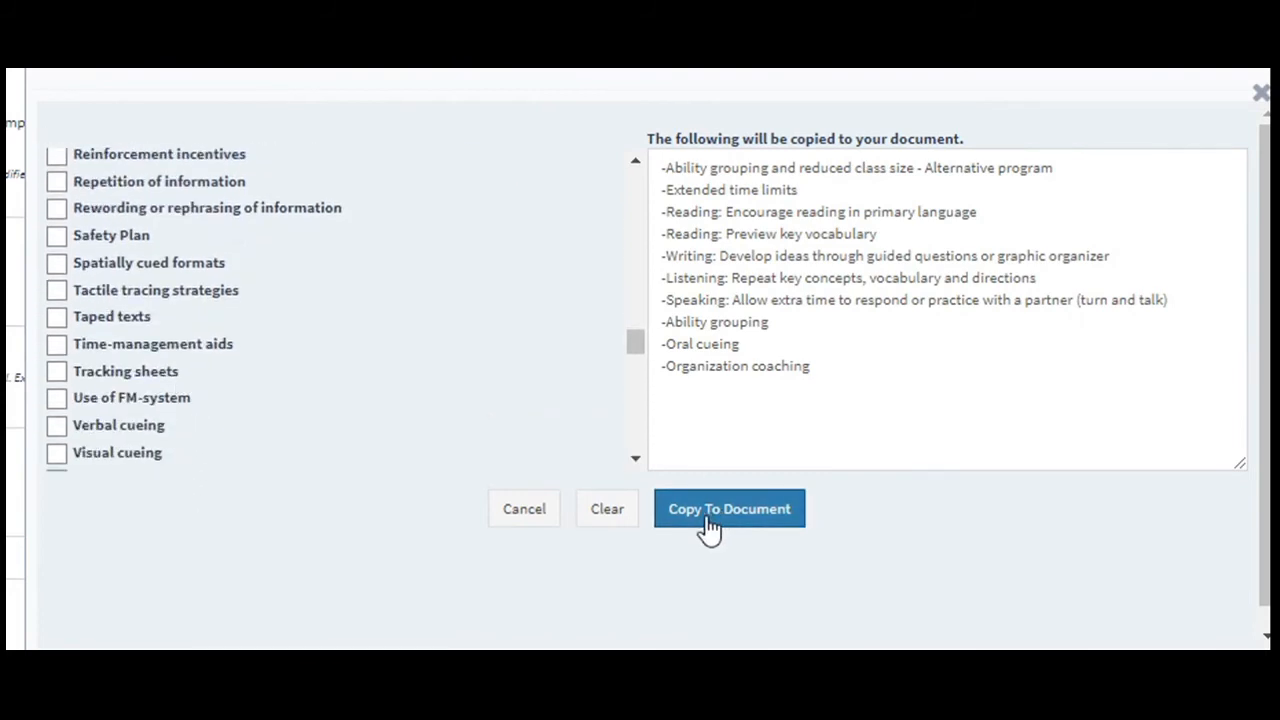
left_click(607, 520)
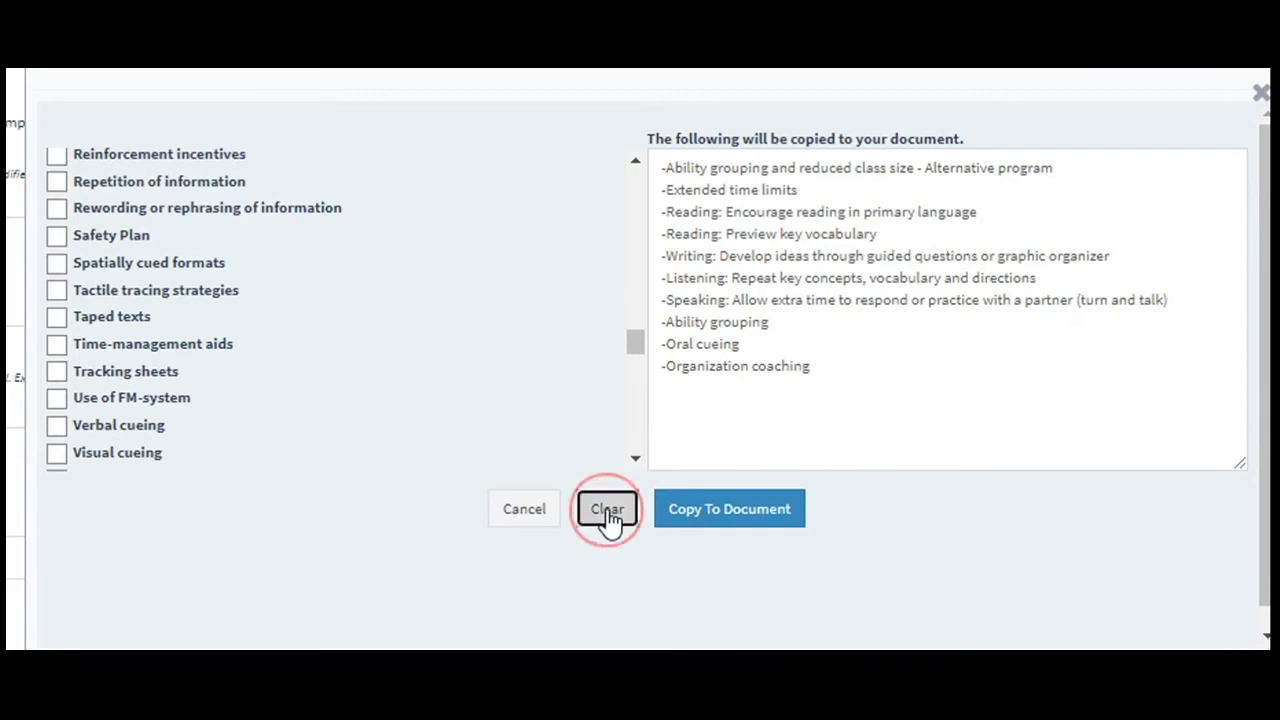
Copy Tracking sheets, Writing: Prewriting discussion and partner brainstorming, and Listening: Repeat key concepts, vocabulary and directions into the English row's Strategies.
left_click(56, 371)
scroll(80, 370, "up", 10)
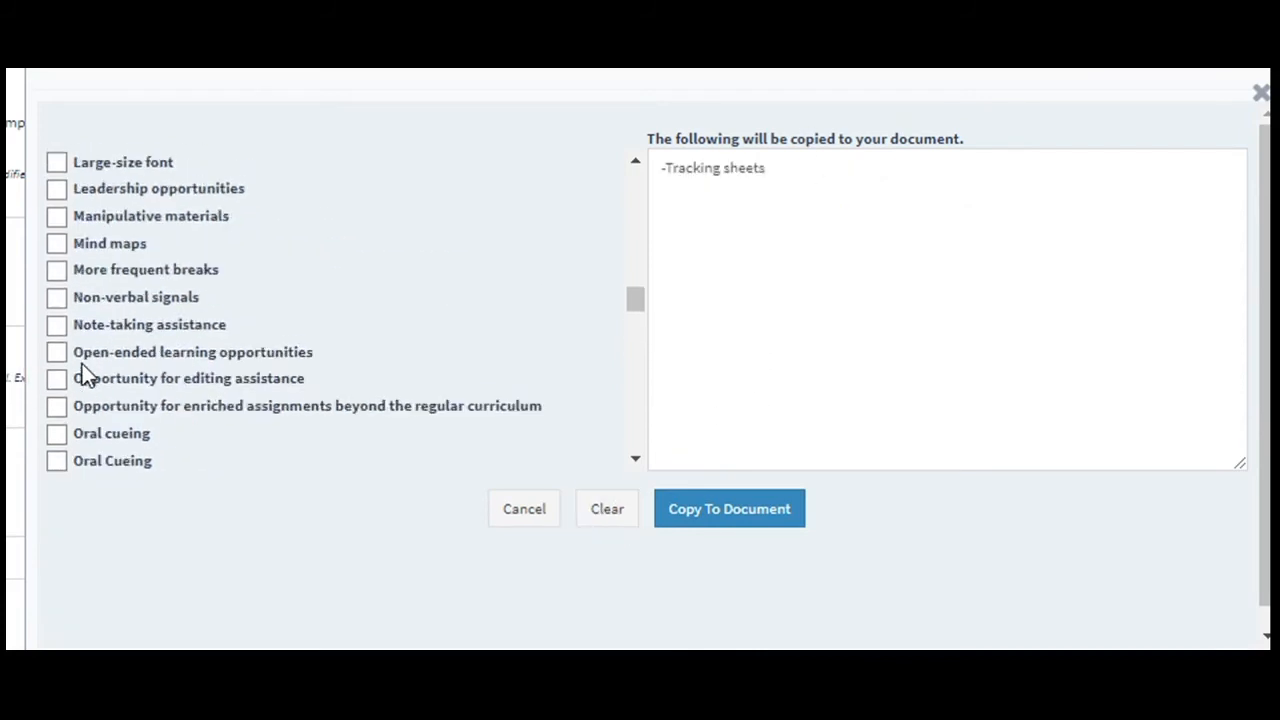
left_click(57, 244)
left_click(60, 340)
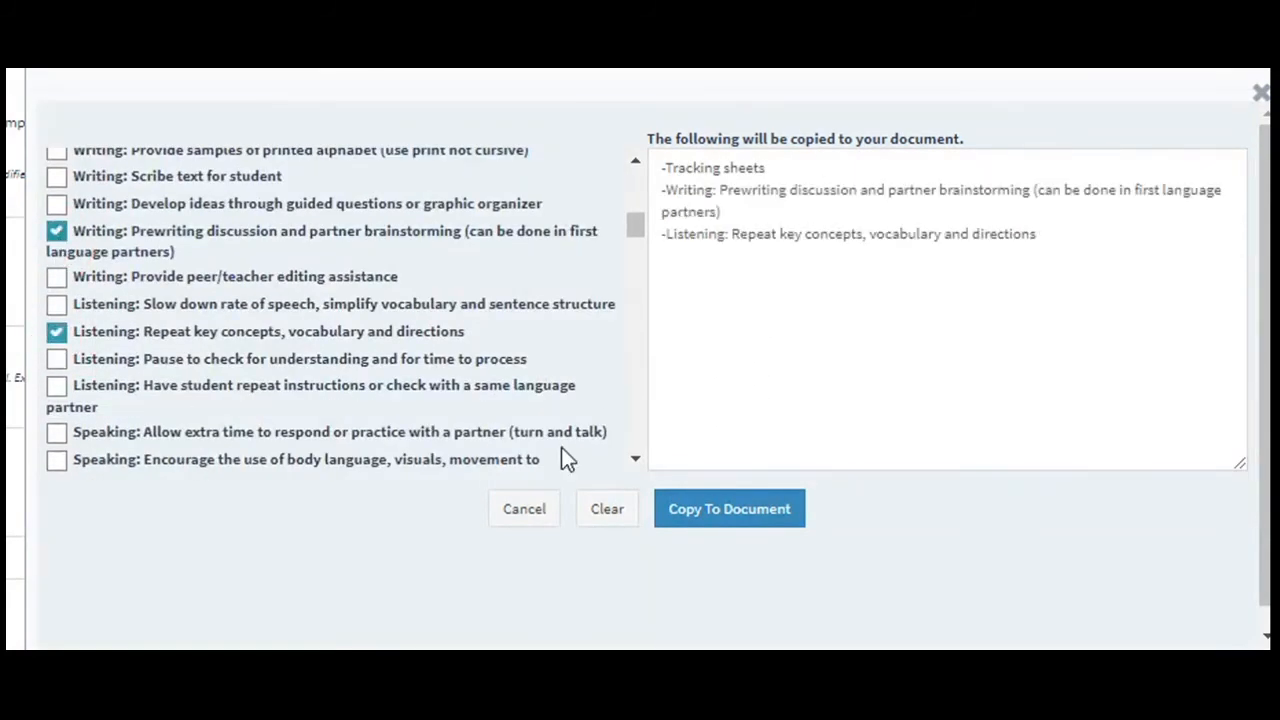
left_click(729, 515)
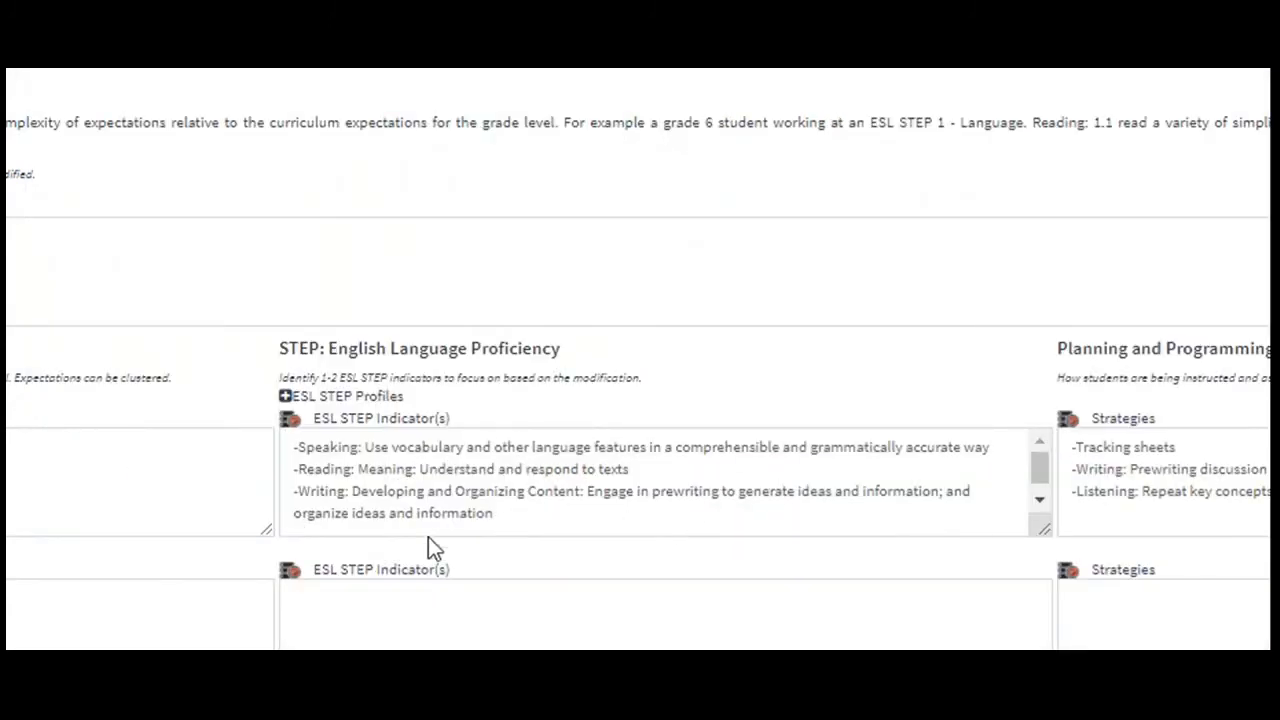
Copy the Writing: Developing and Organizing Content indicator into the Social Studies/History/Geography row's ESL STEP Indicators.
left_click(289, 569)
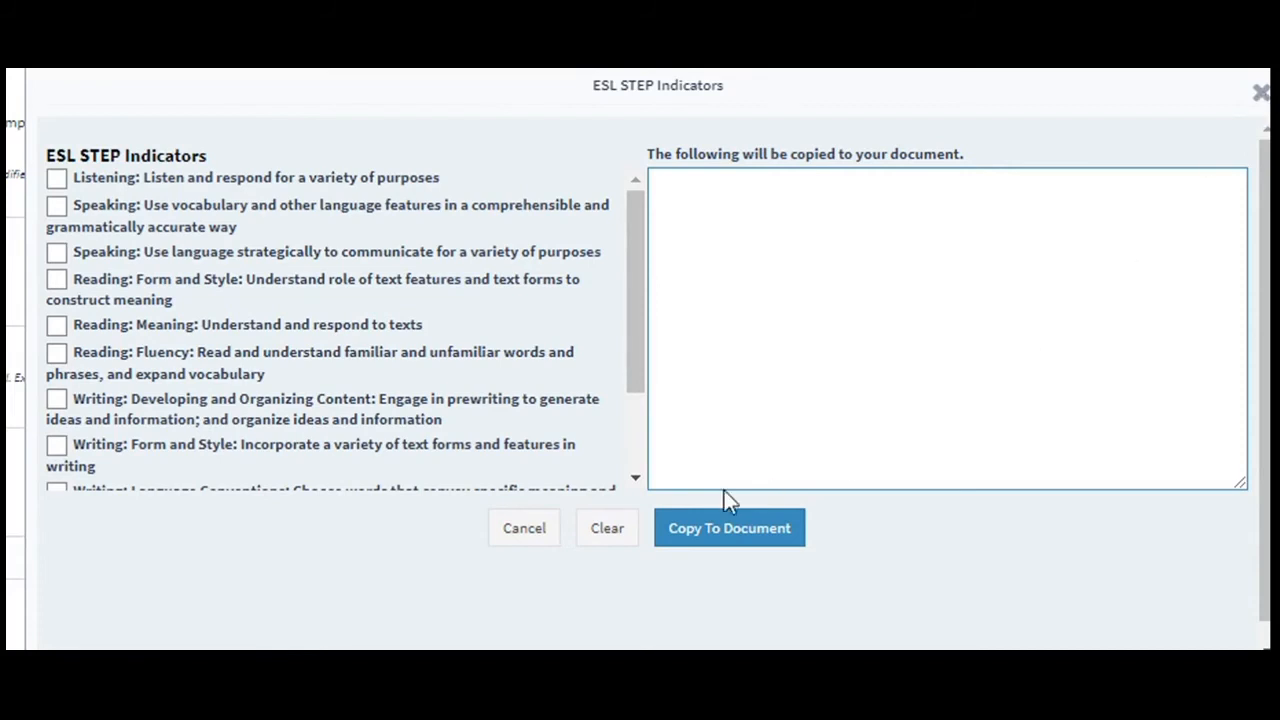
left_click(374, 417)
left_click(716, 530)
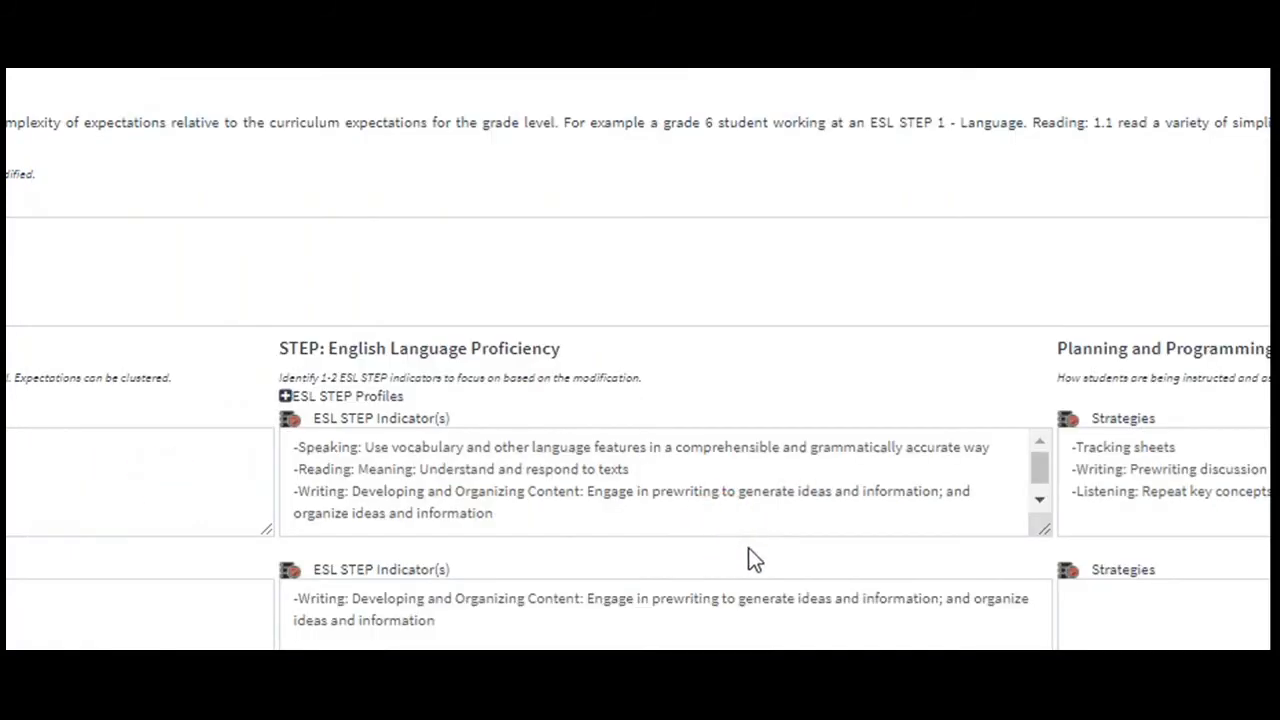
Copy Assistance to start and organize written assignments and the blank ELL accommodation entry into the Social Studies/History/Geography row's Strategies.
left_click(1069, 570)
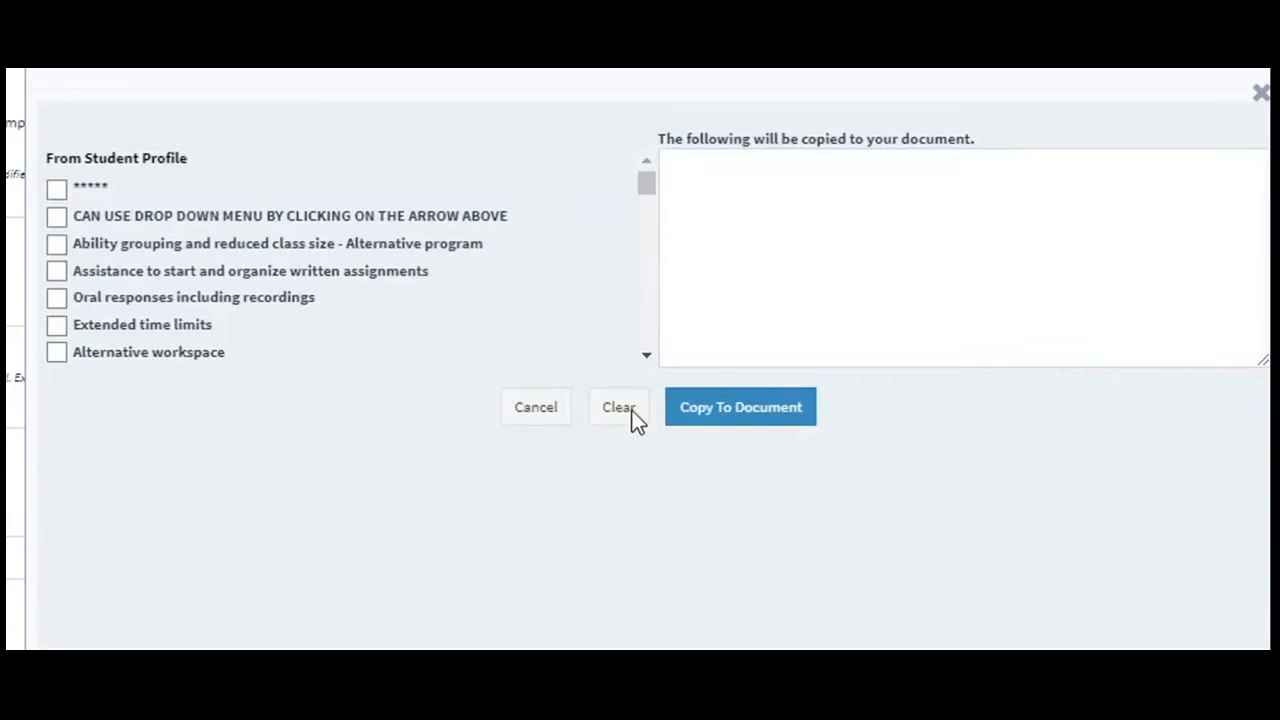
left_click(57, 272)
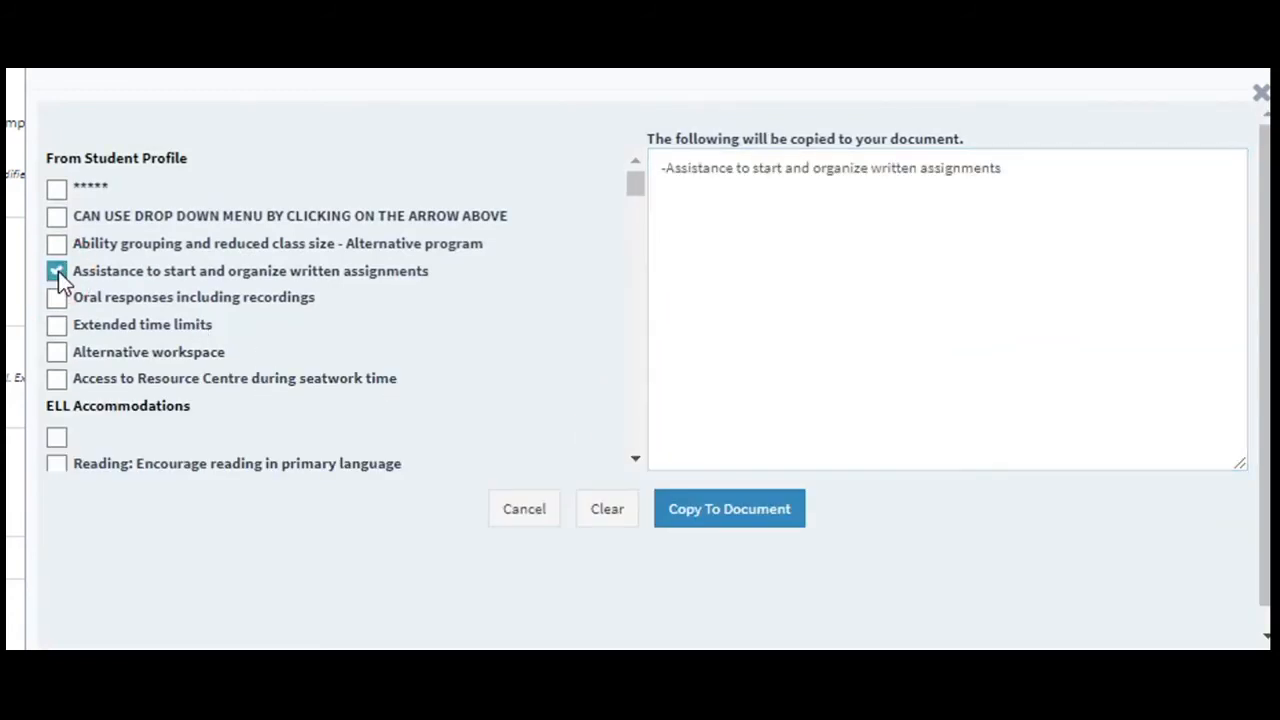
left_click(57, 438)
left_click(743, 508)
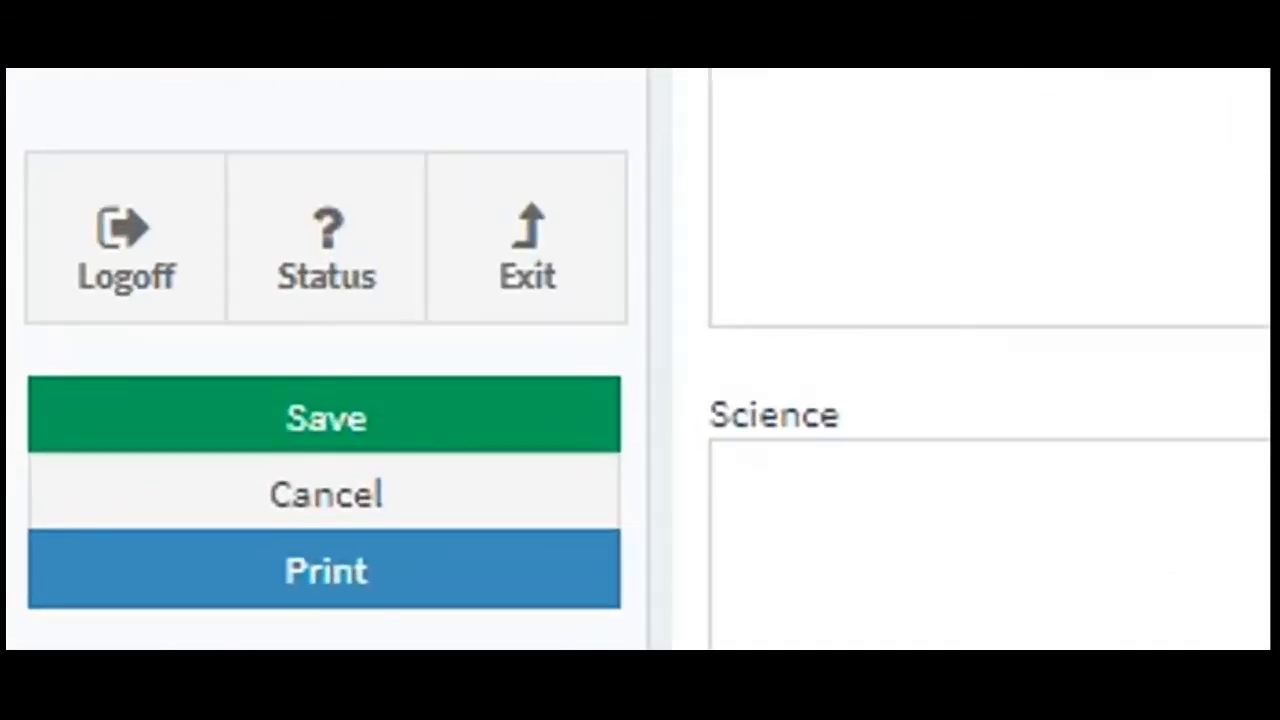
Save the ESL Program Plan and generate its print version, reviewing all three pages.
left_click(352, 425)
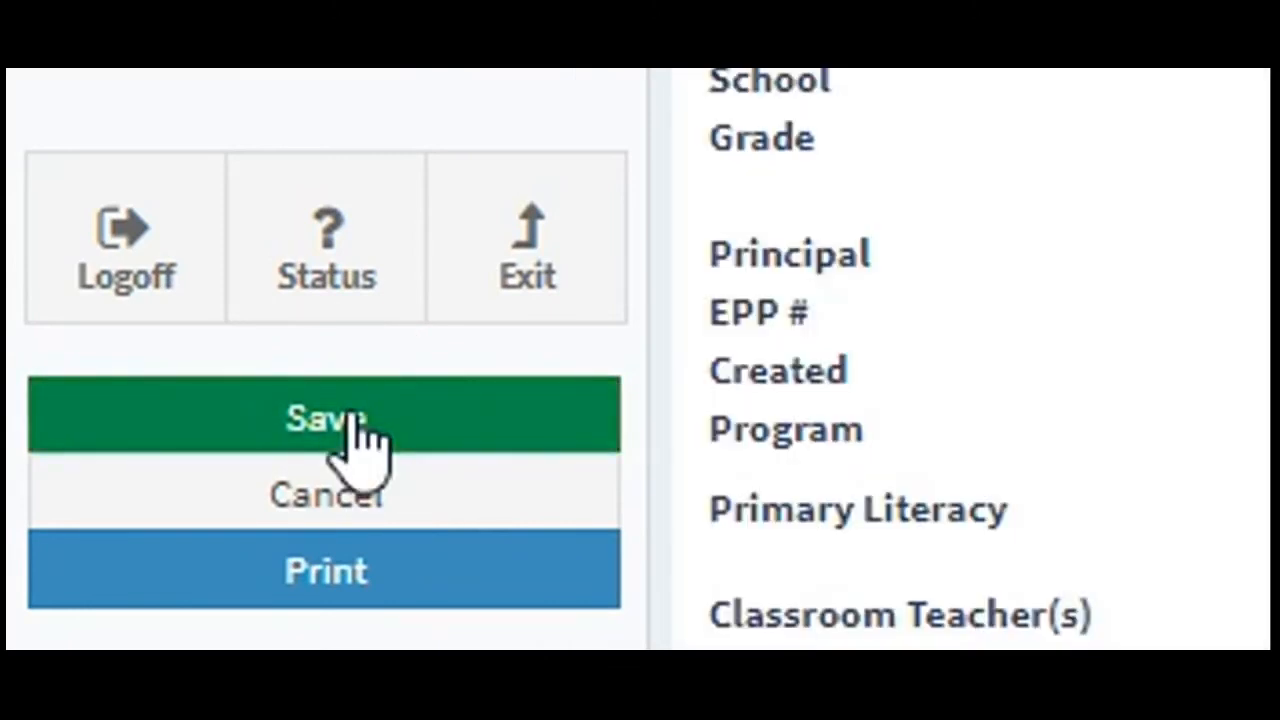
scroll(746, 466, "down", 4)
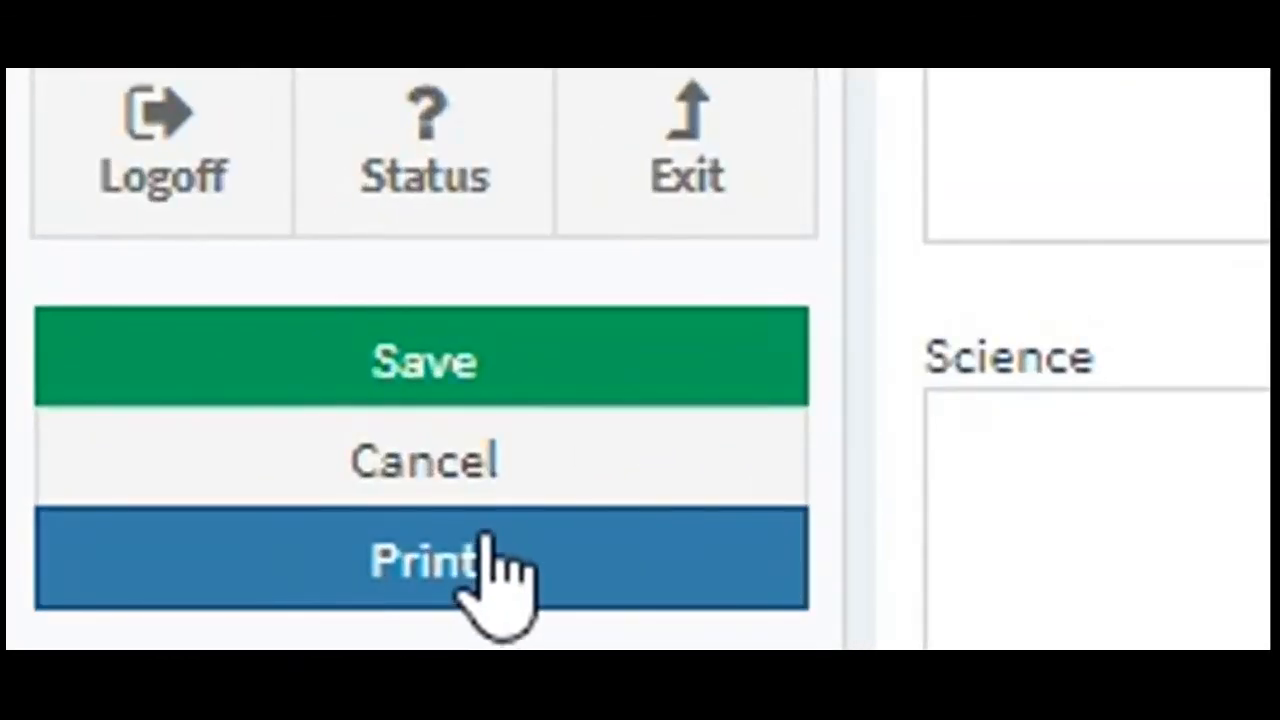
left_click(485, 540)
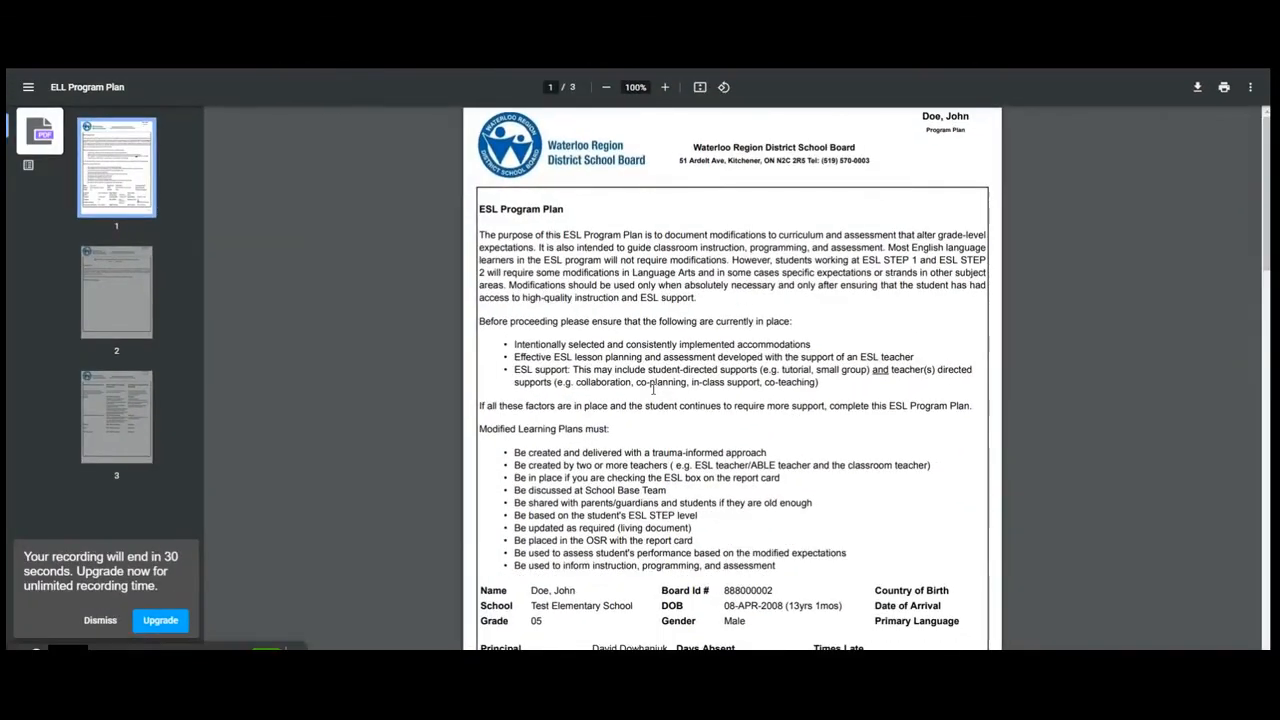
scroll(540, 300, "down", 3)
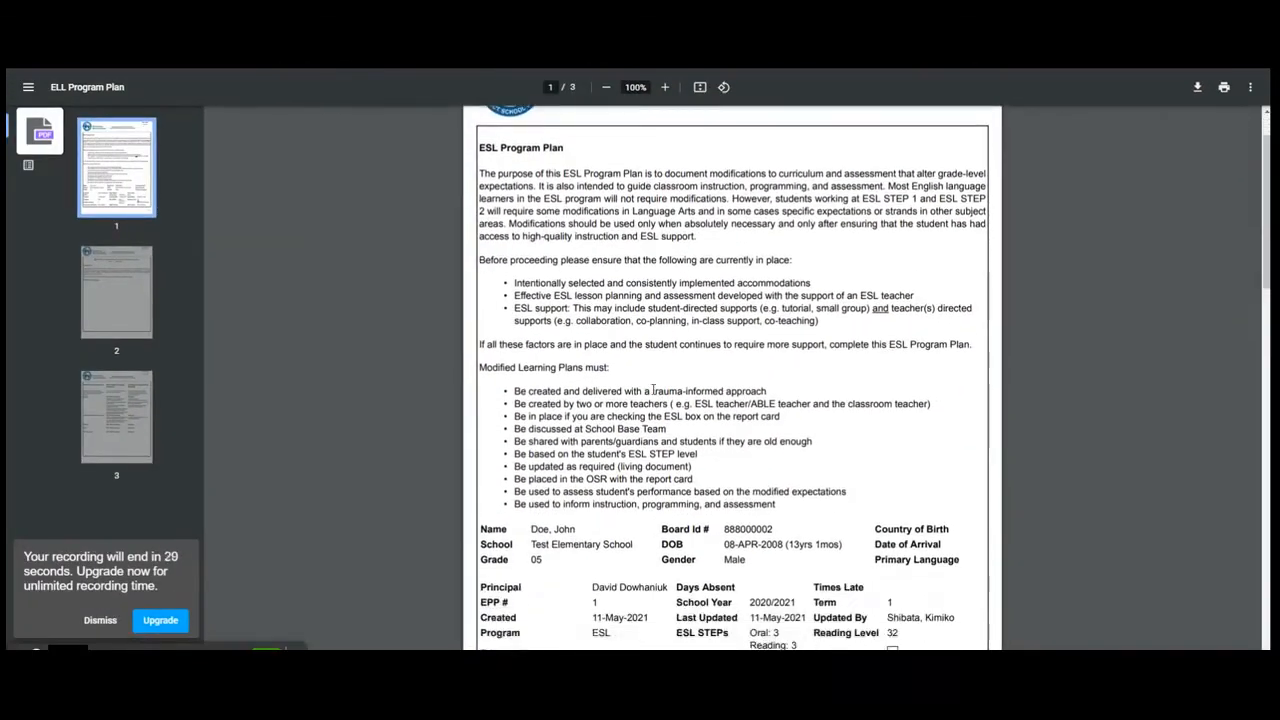
scroll(655, 384, "down", 6)
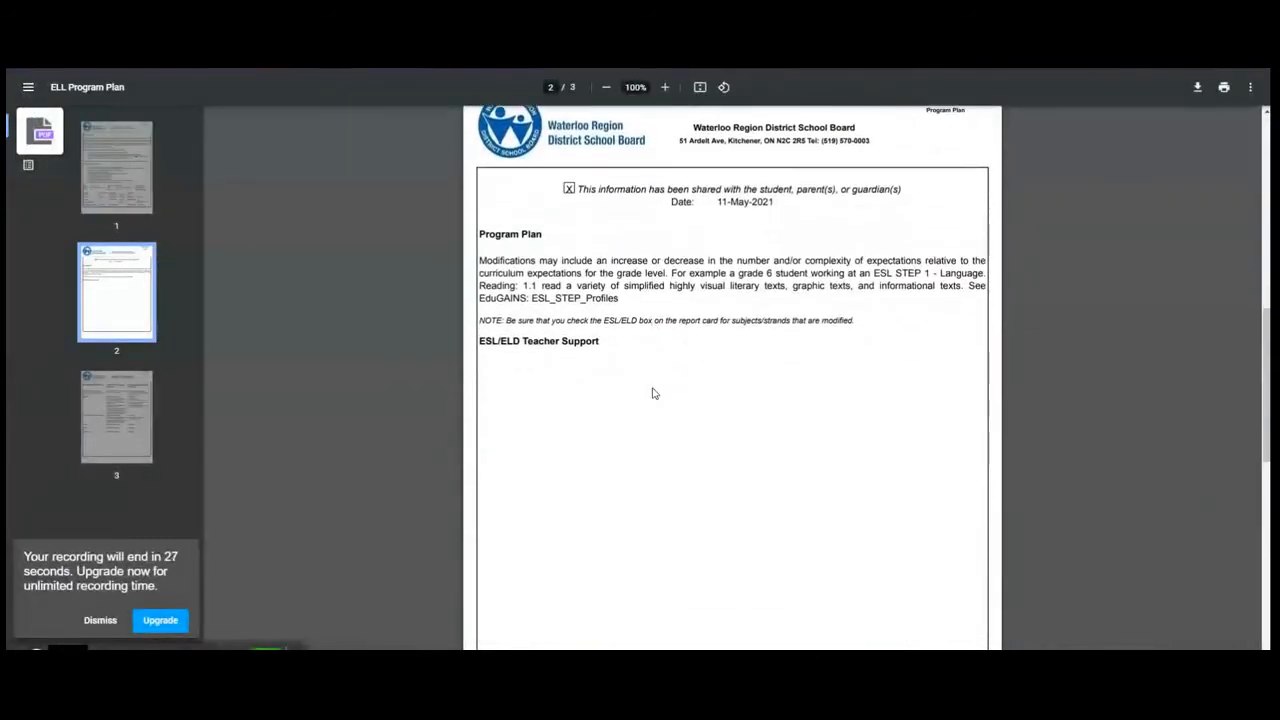
scroll(652, 393, "down", 6)
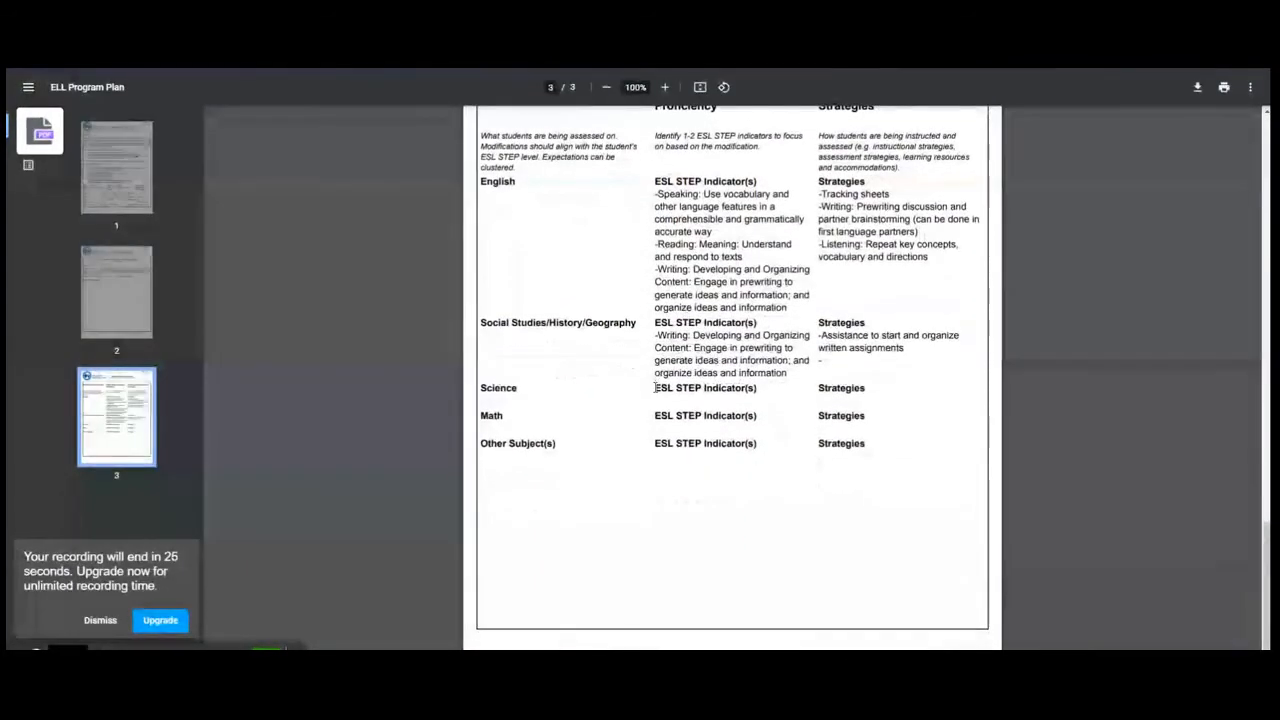
scroll(656, 387, "up", 12)
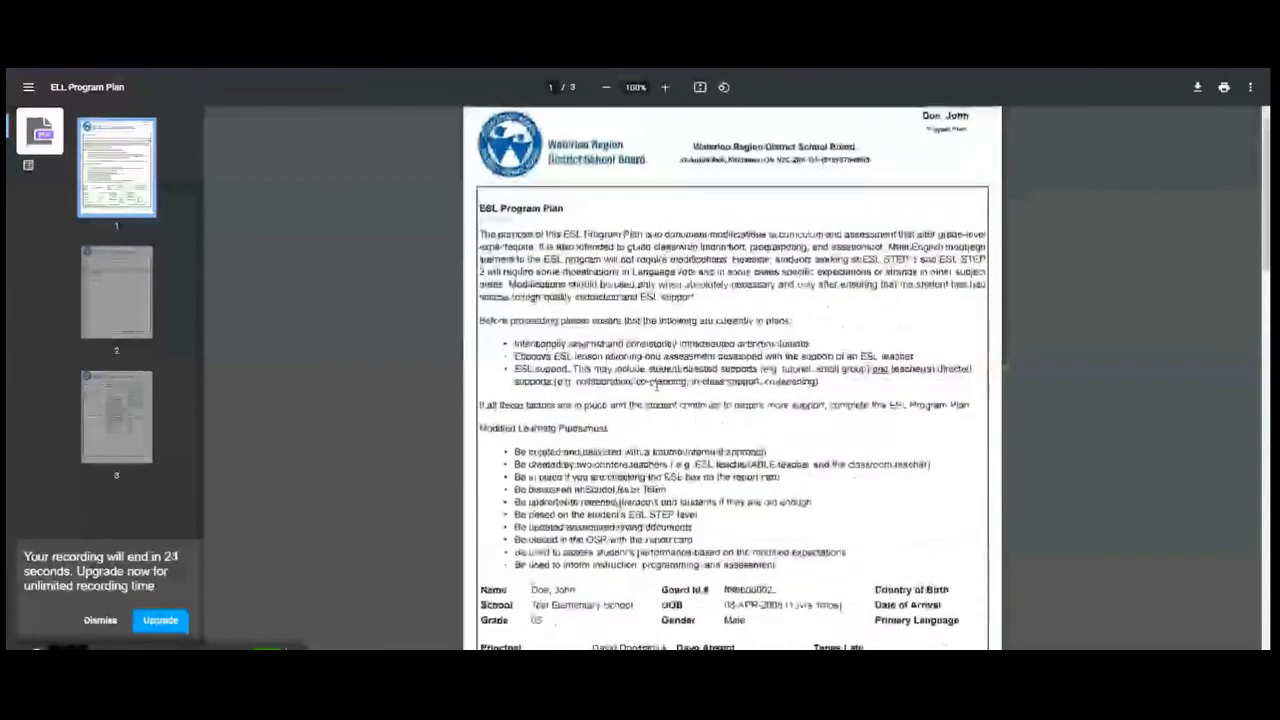